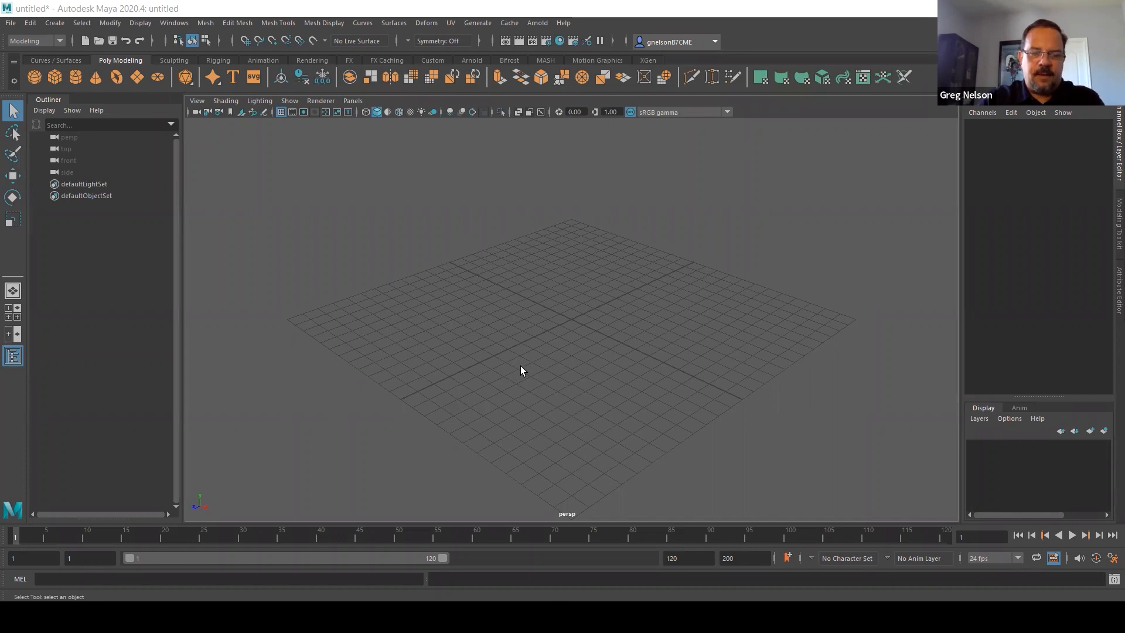
# Examine the curve, polygon, sculpting, rigging, animation and Arnold tool sets, plus the object-creation and mesh-editing commands
pyautogui.moveTo(520, 365)
pyautogui.keyDown('alt'); pyautogui.mouseDown()
pyautogui.moveTo(498, 353)
pyautogui.moveTo(478, 371)
pyautogui.moveTo(506, 389)
pyautogui.moveTo(539, 381)
pyautogui.moveTo(541, 363)
pyautogui.moveTo(494, 356)
pyautogui.moveTo(501, 367)
pyautogui.mouseUp(); pyautogui.keyUp('alt')
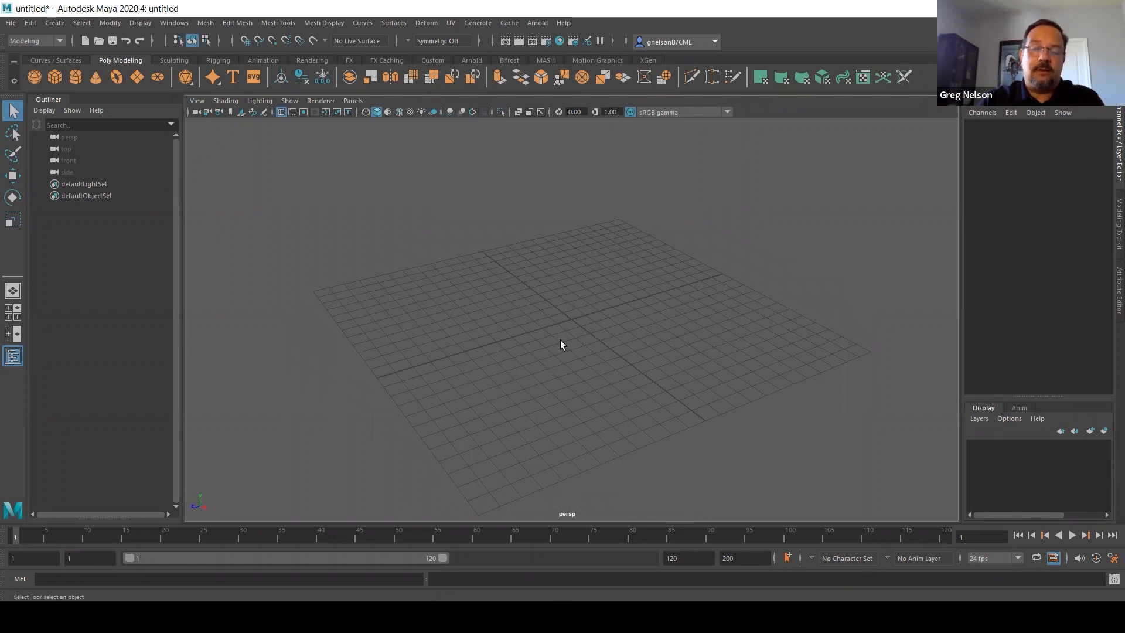
pyautogui.scroll(3, 560, 345)
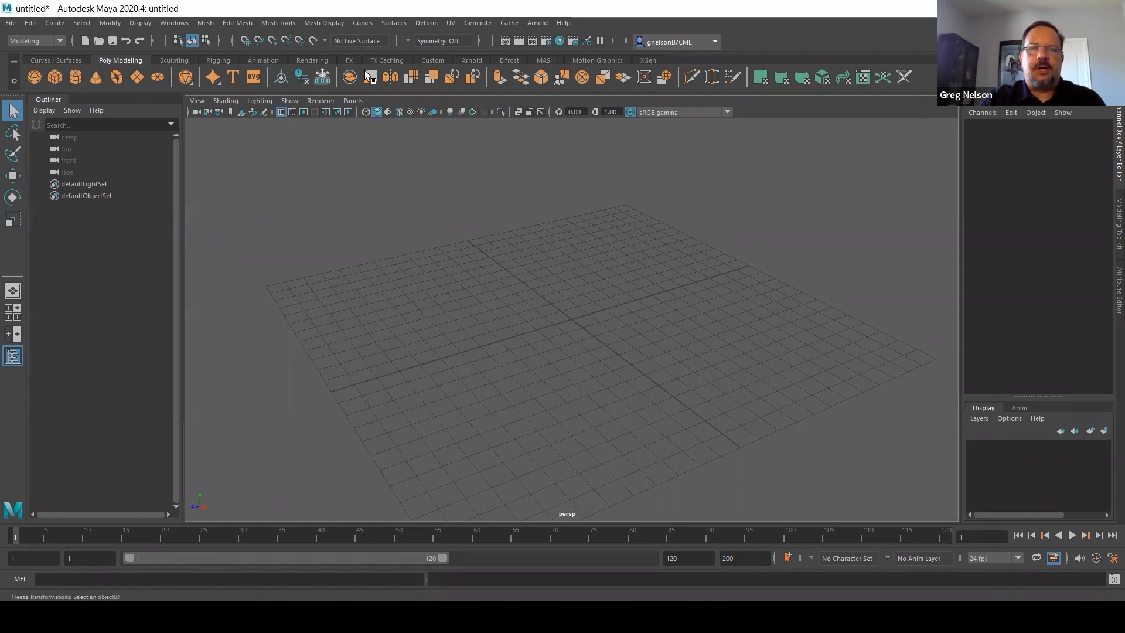
pyautogui.click(64, 60)
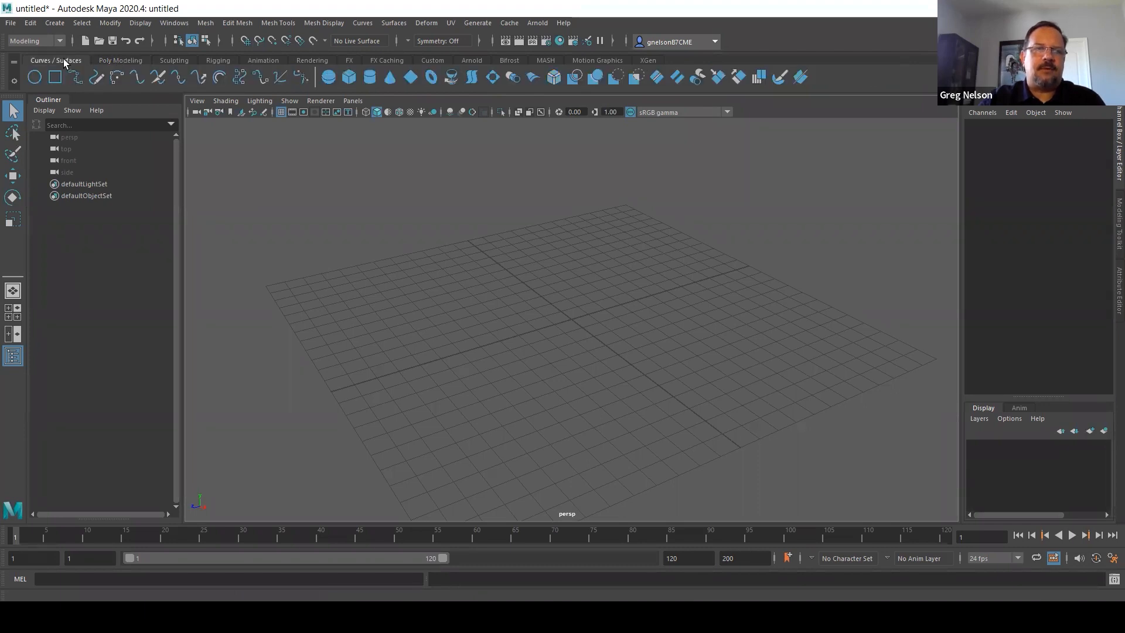
pyautogui.click(109, 60)
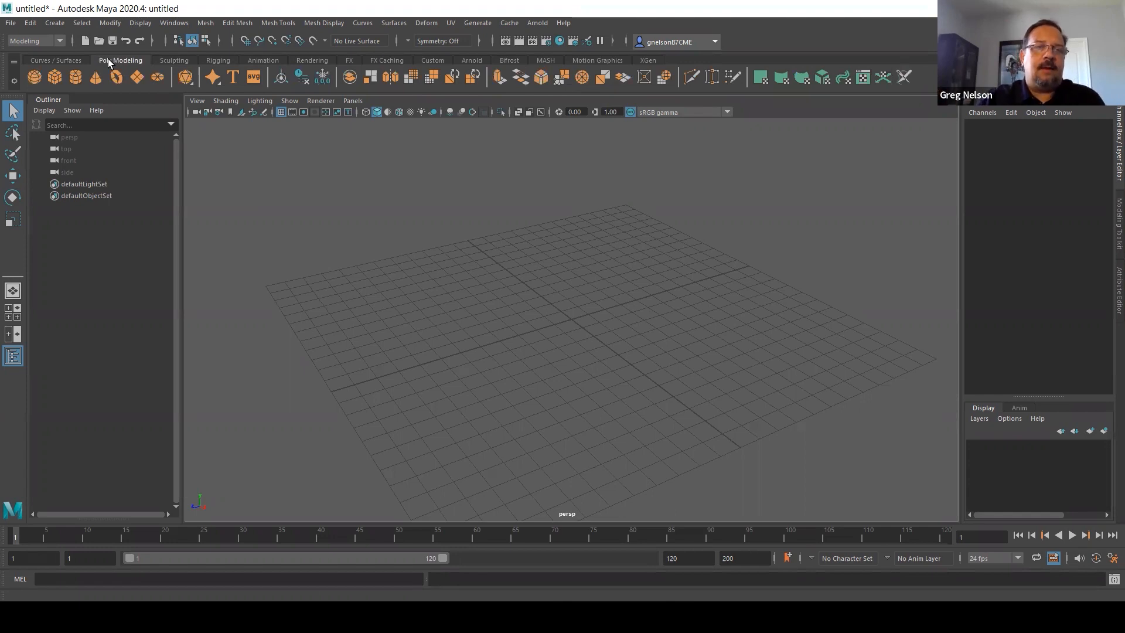
pyautogui.click(164, 60)
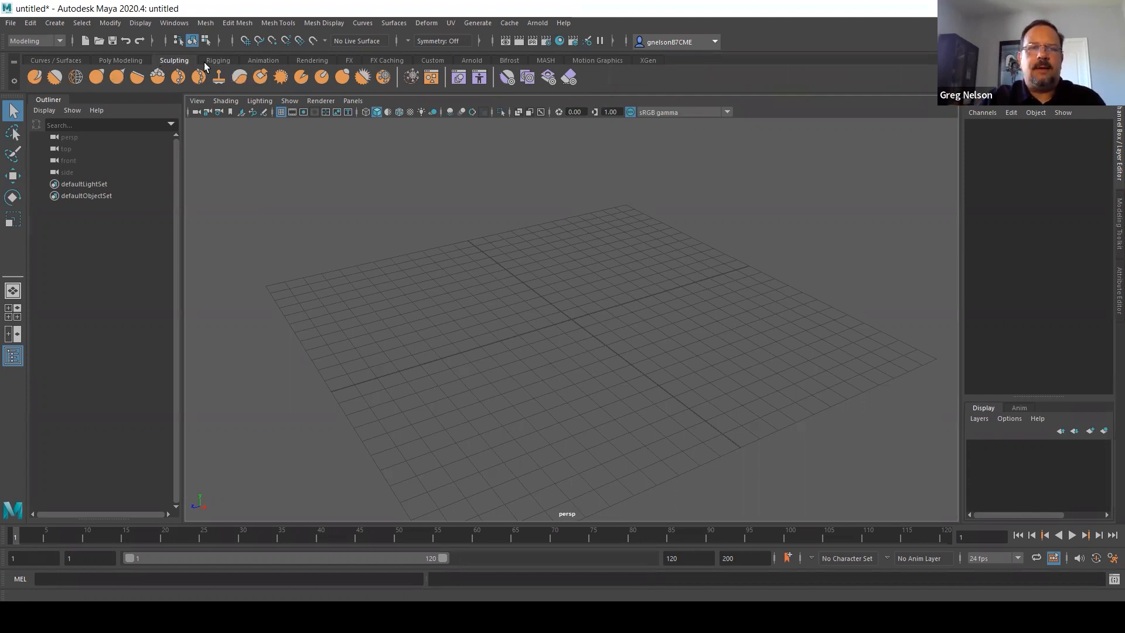
pyautogui.click(219, 60)
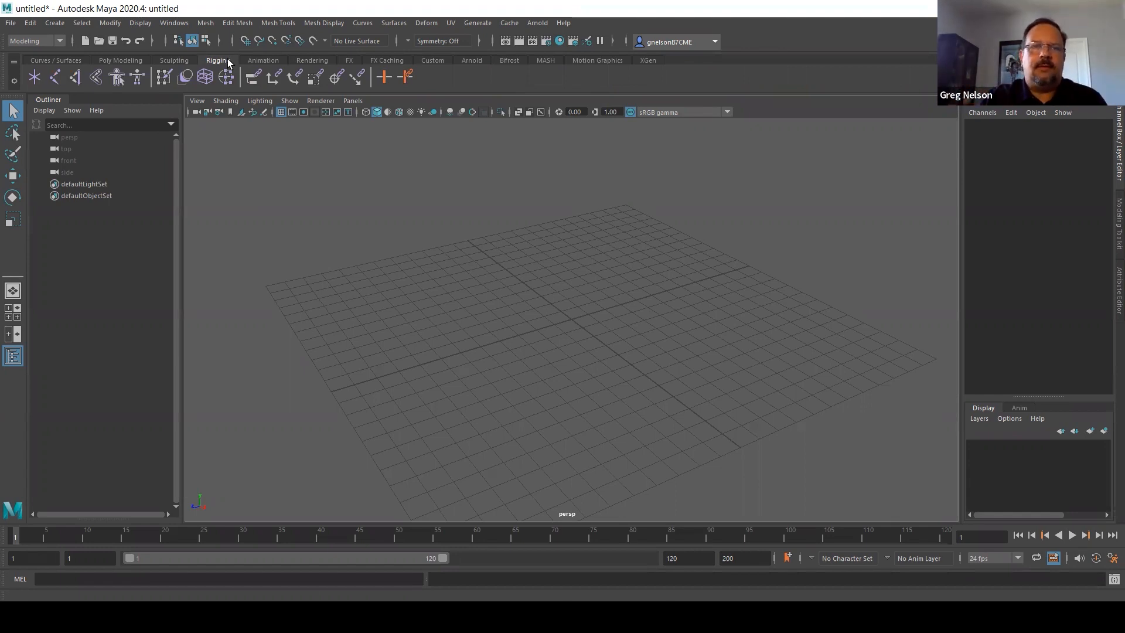
pyautogui.click(263, 60)
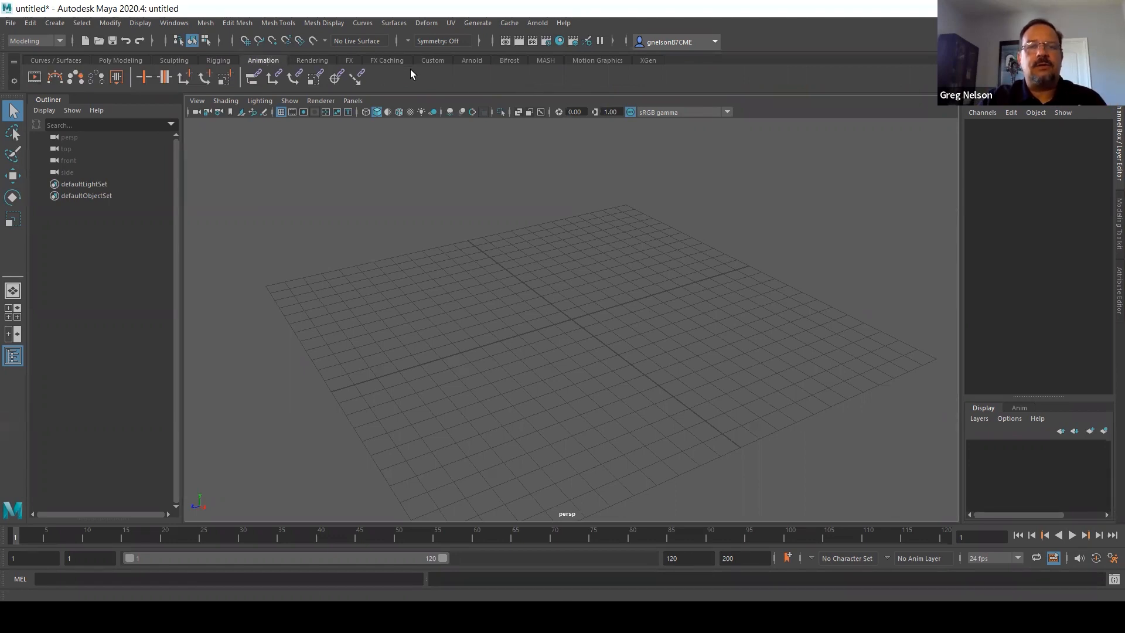
pyautogui.click(472, 61)
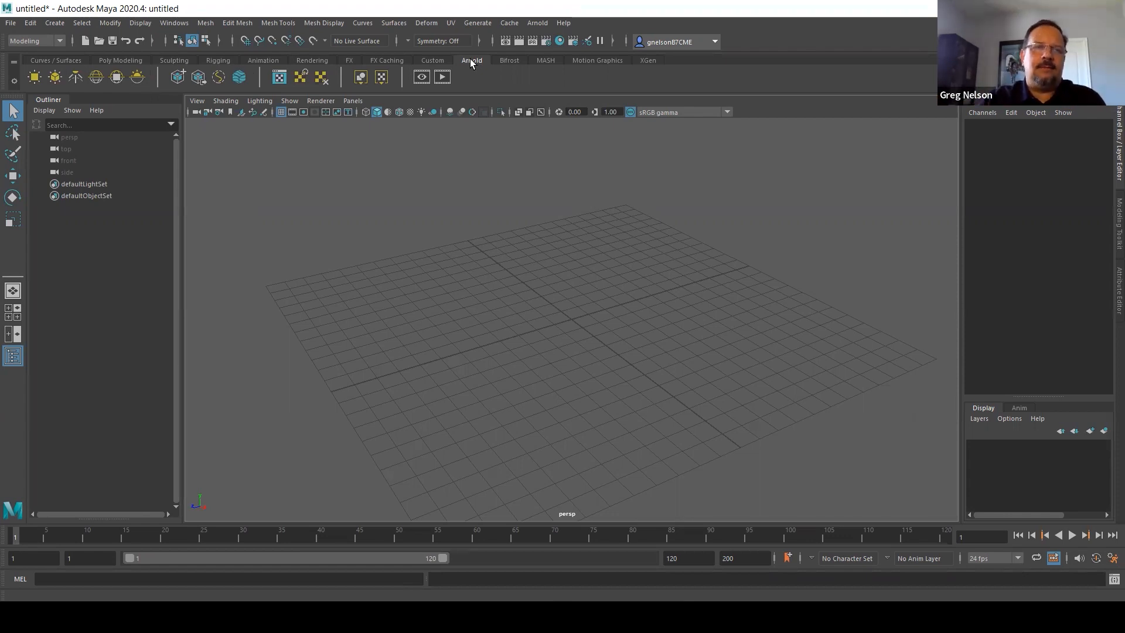
pyautogui.click(120, 61)
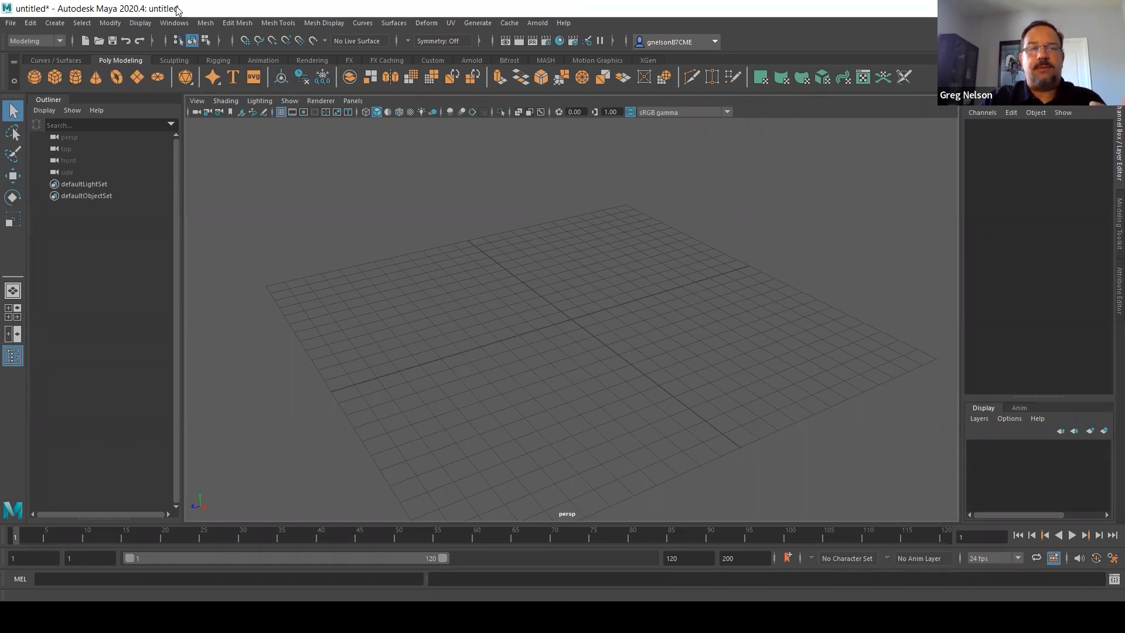
pyautogui.click(62, 24)
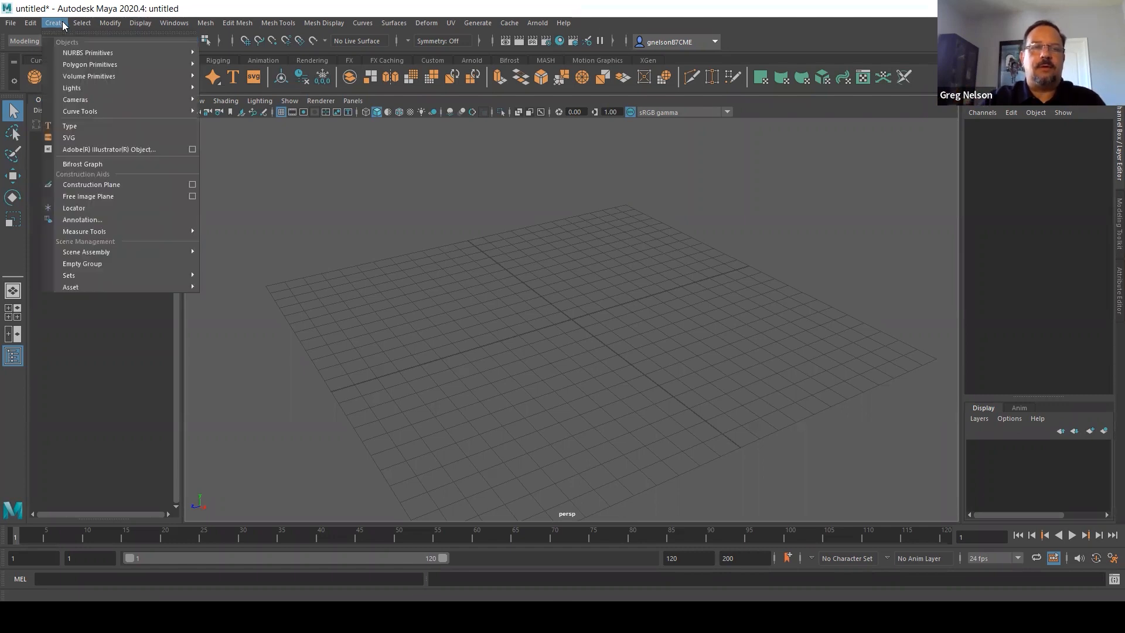
pyautogui.moveTo(80, 65)
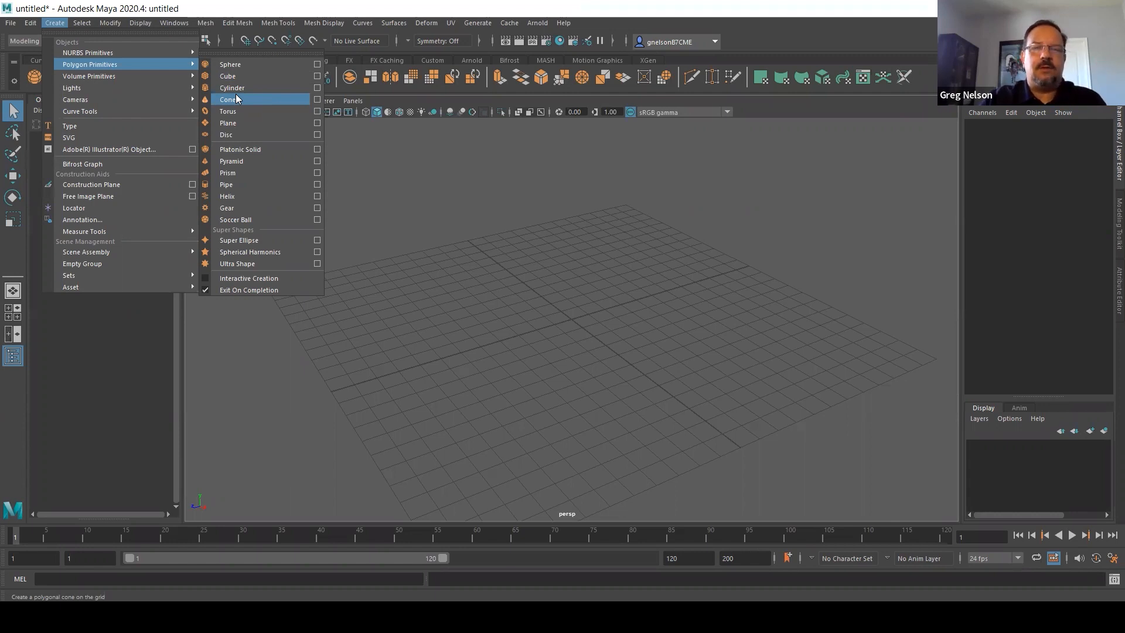
pyautogui.click(232, 10)
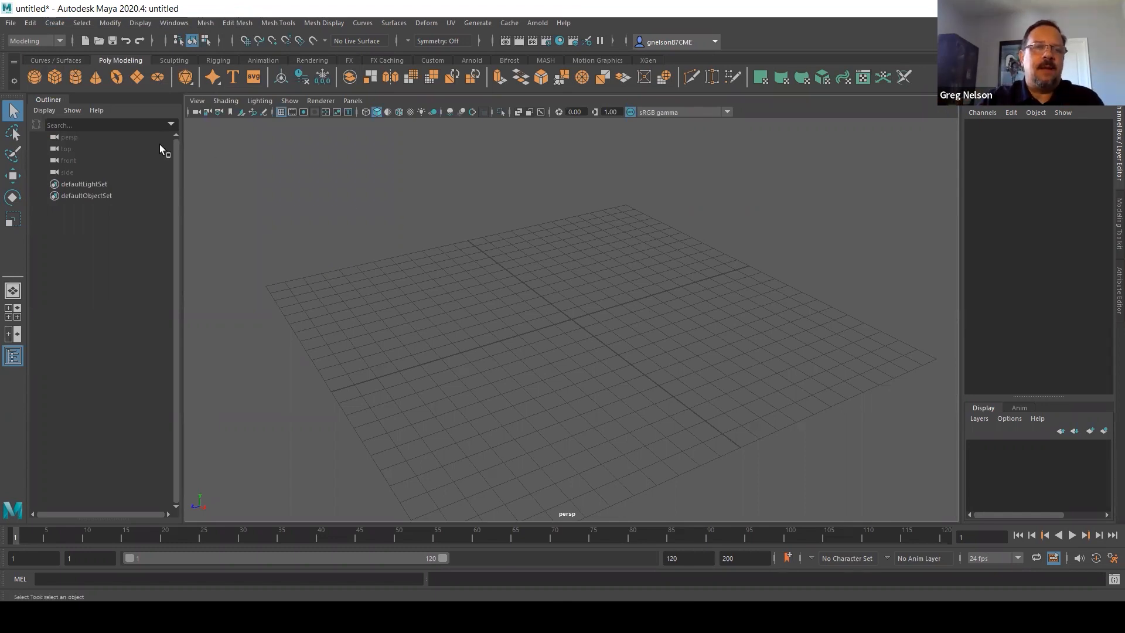
# Create a polygon sphere at the centre of the grid
pyautogui.click(33, 74)
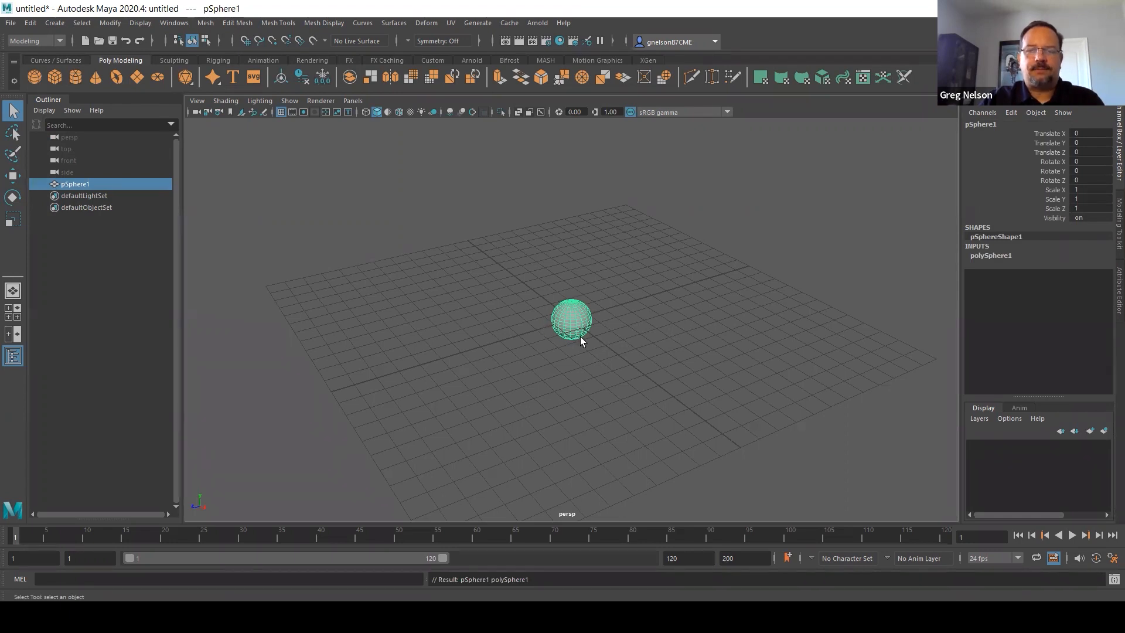
pyautogui.press('f')
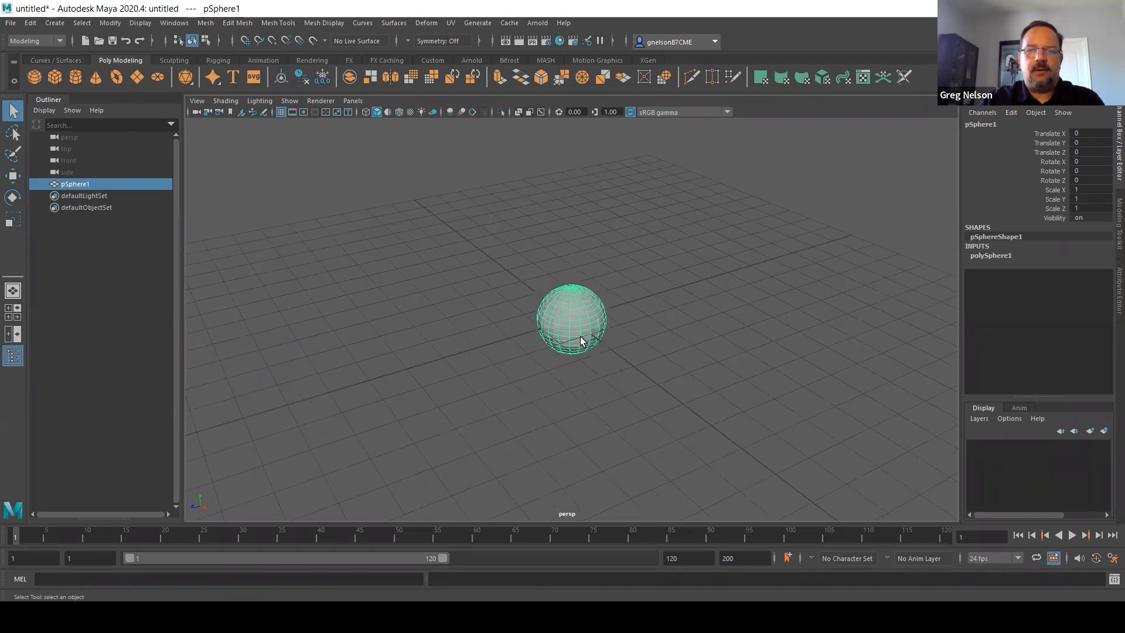
pyautogui.scroll(-3, 580, 336)
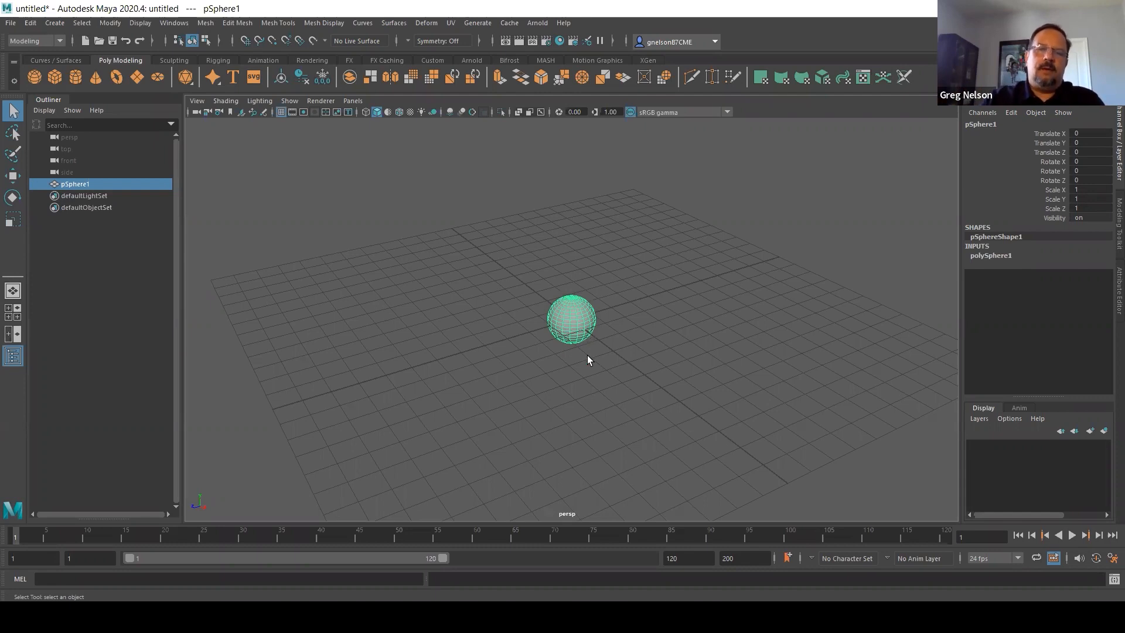
# Deselect the sphere, select it again and frame it closely in the perspective view
pyautogui.click(580, 350)
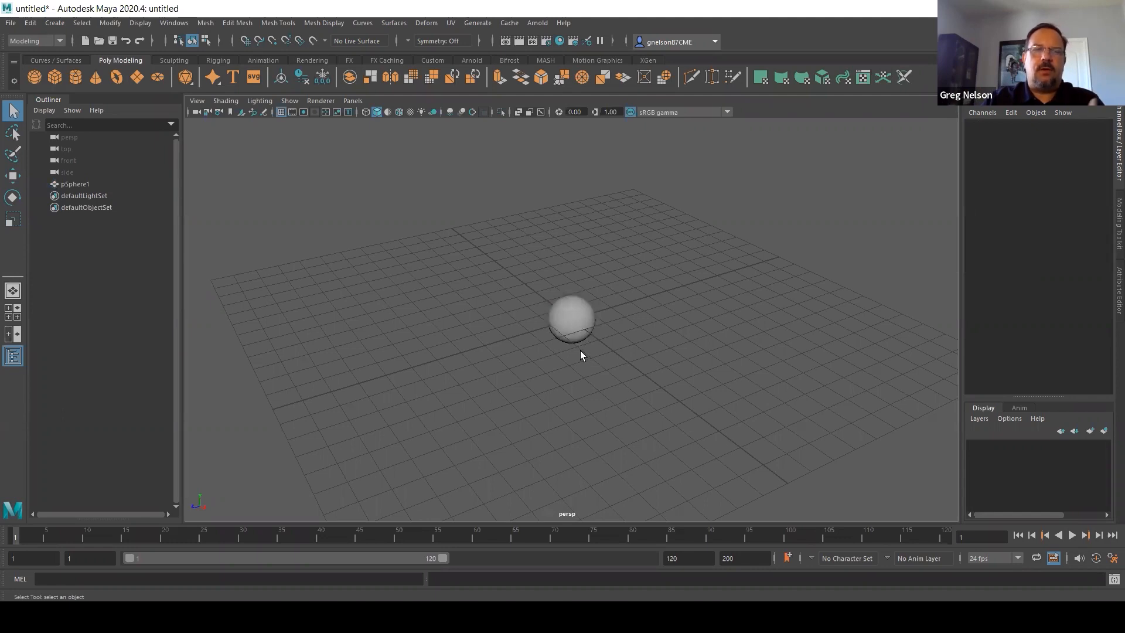
pyautogui.click(573, 317)
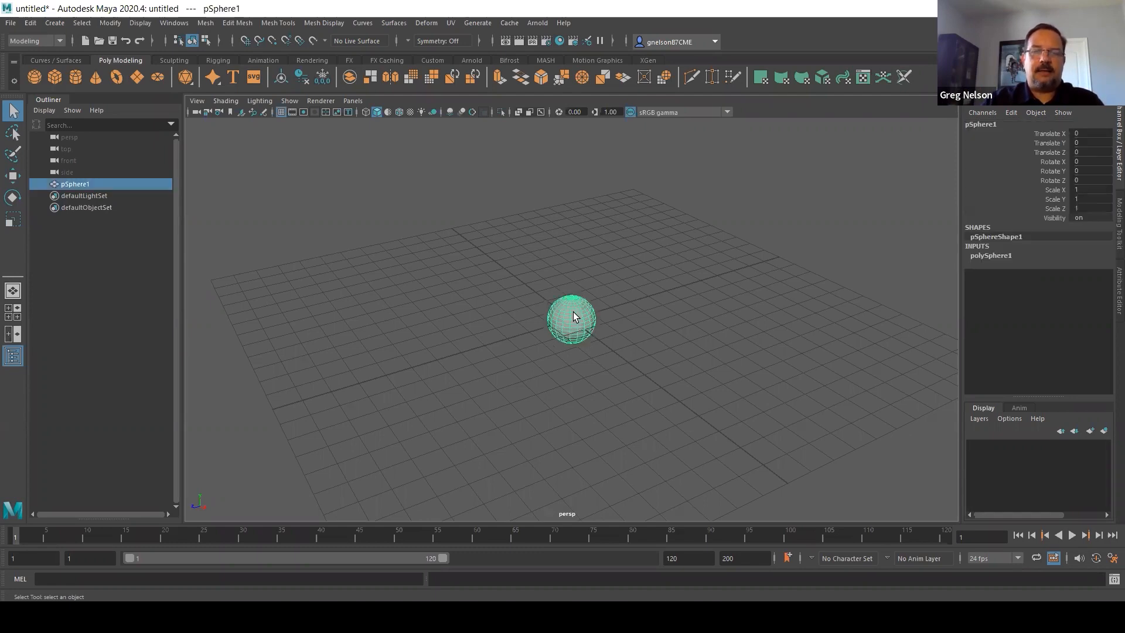
pyautogui.scroll(3, 566, 317)
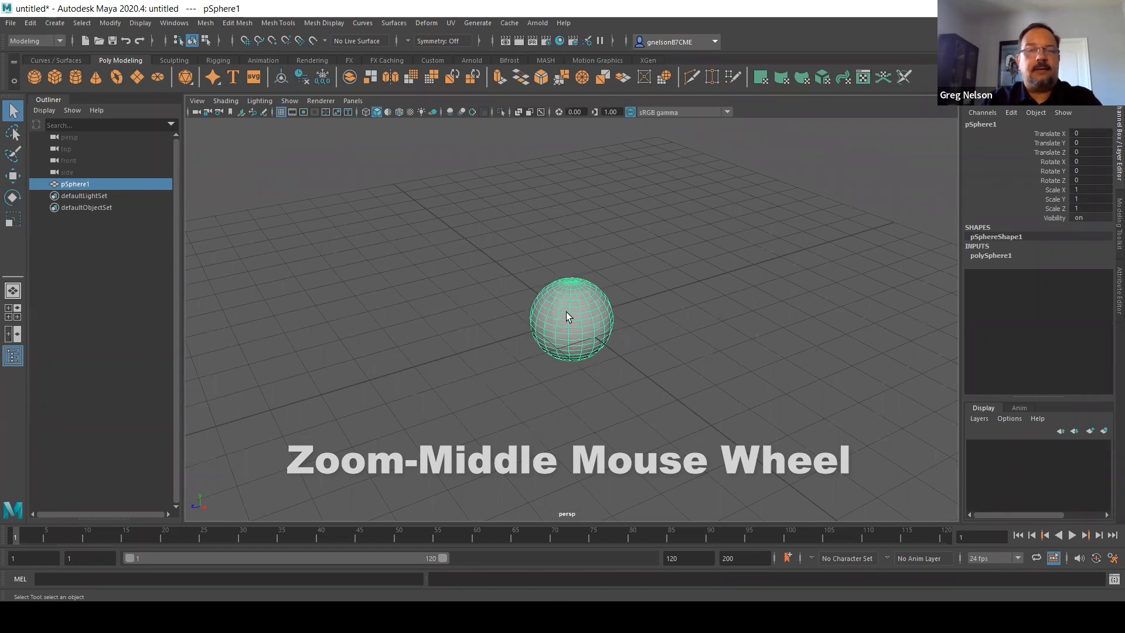
pyautogui.press('f')
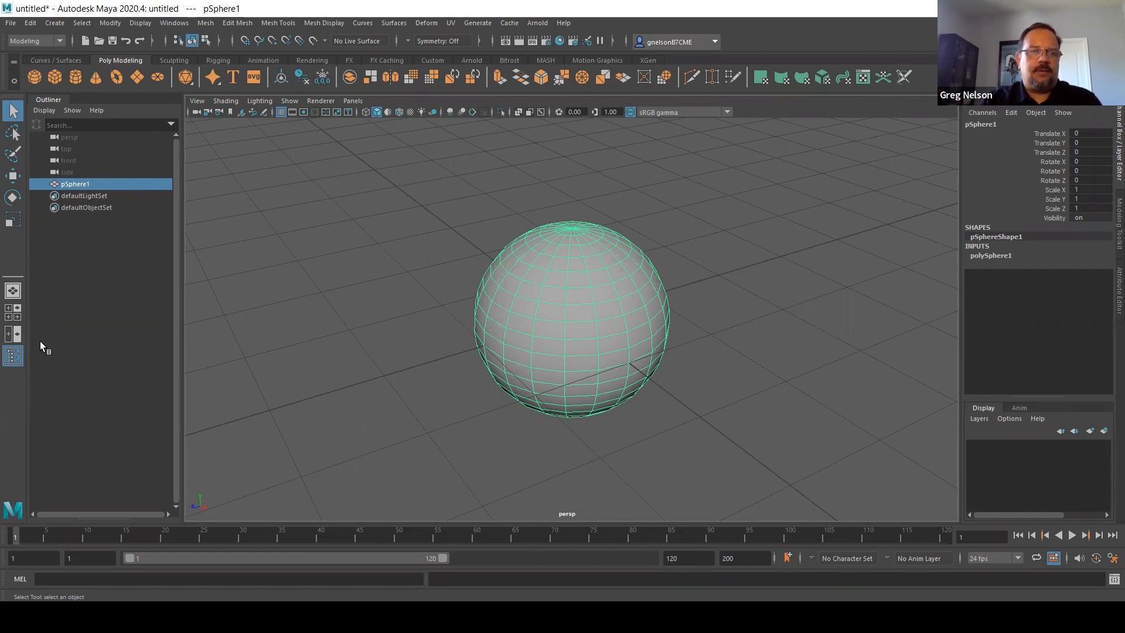
# Hide the Outliner and show it again
pyautogui.click(13, 356)
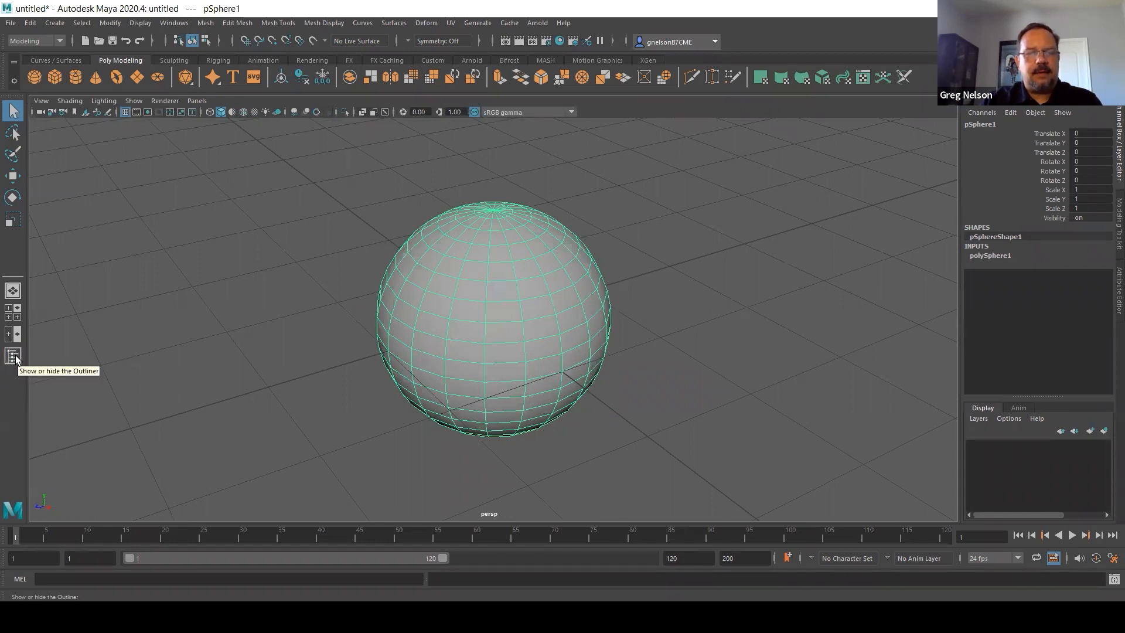
pyautogui.click(13, 357)
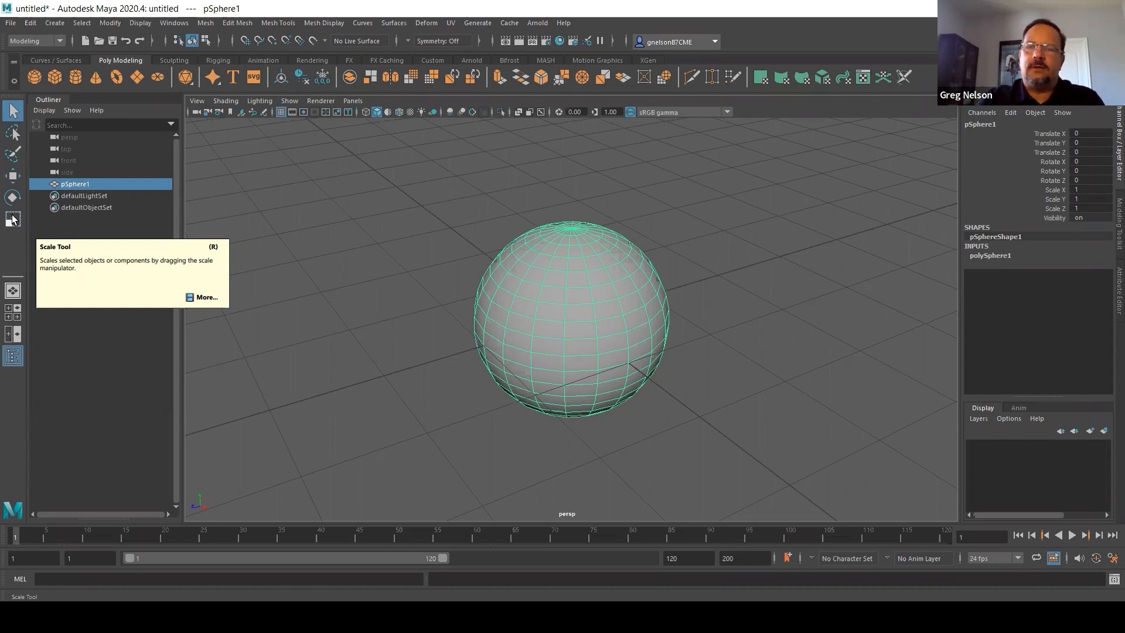
# Reselect the sphere and cycle through the Move, Rotate and Scale tools on it, ending with the Move tool
pyautogui.click(417, 258)
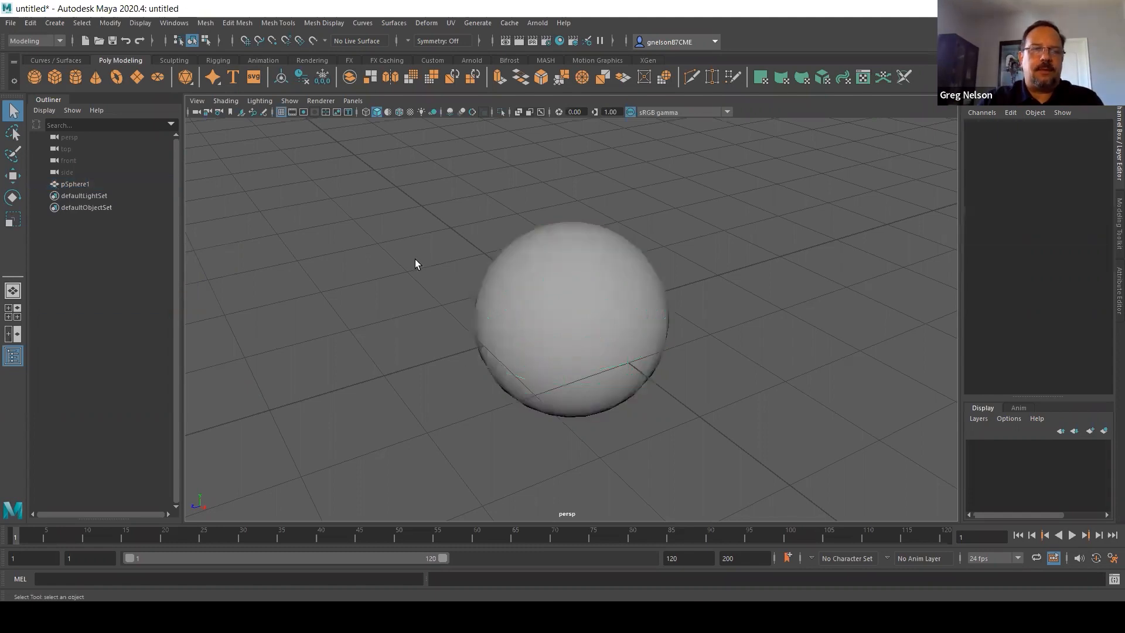
pyautogui.click(552, 294)
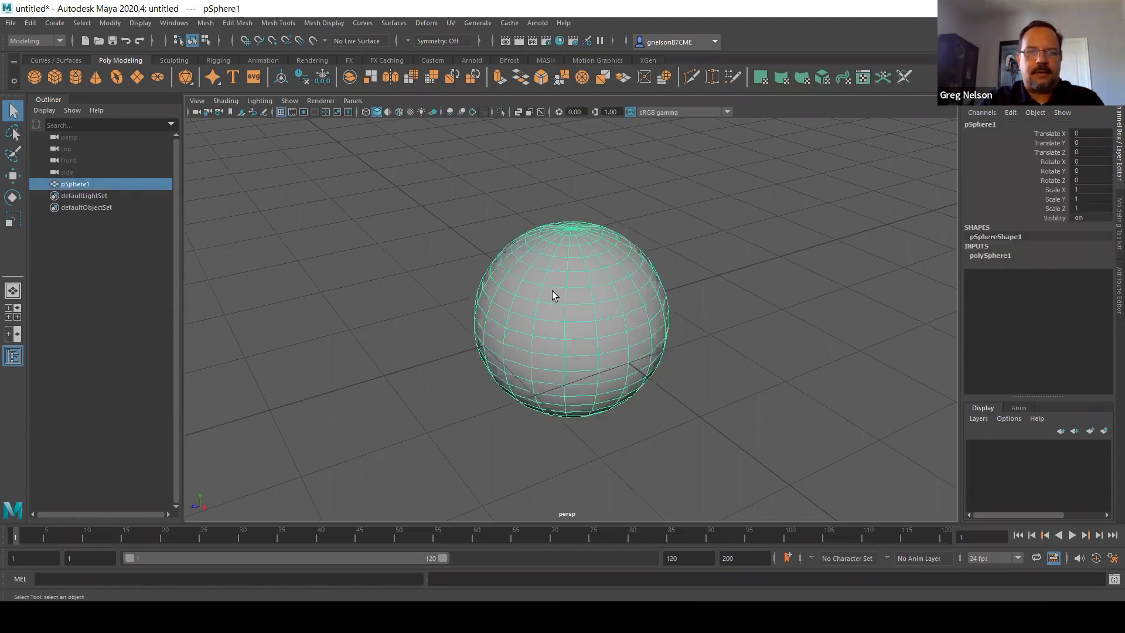
pyautogui.click(13, 177)
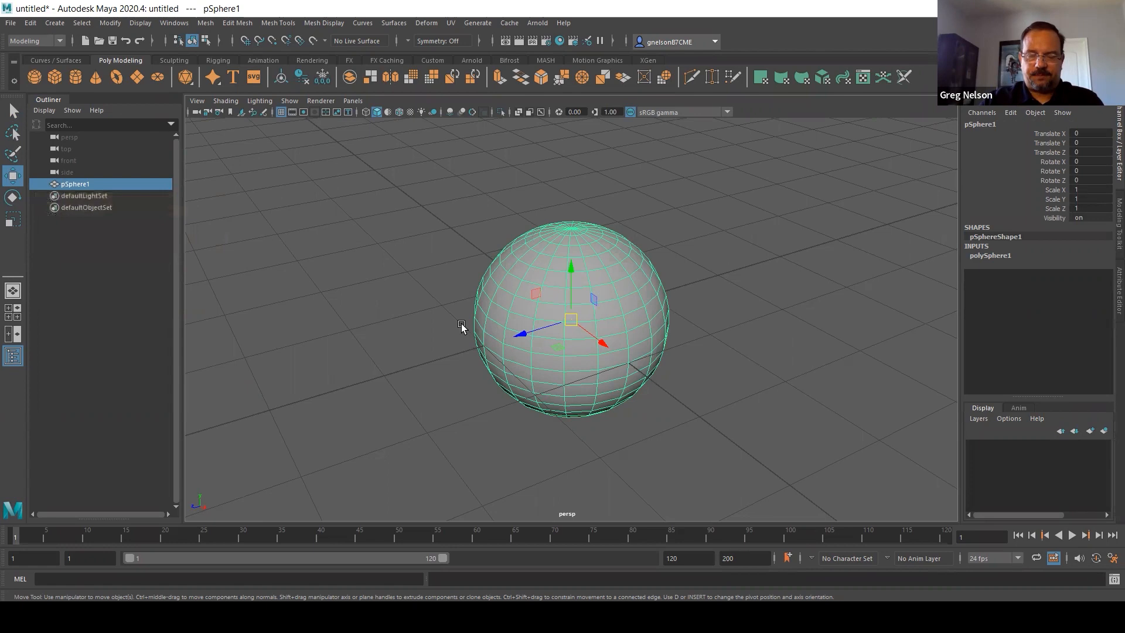
pyautogui.click(452, 291)
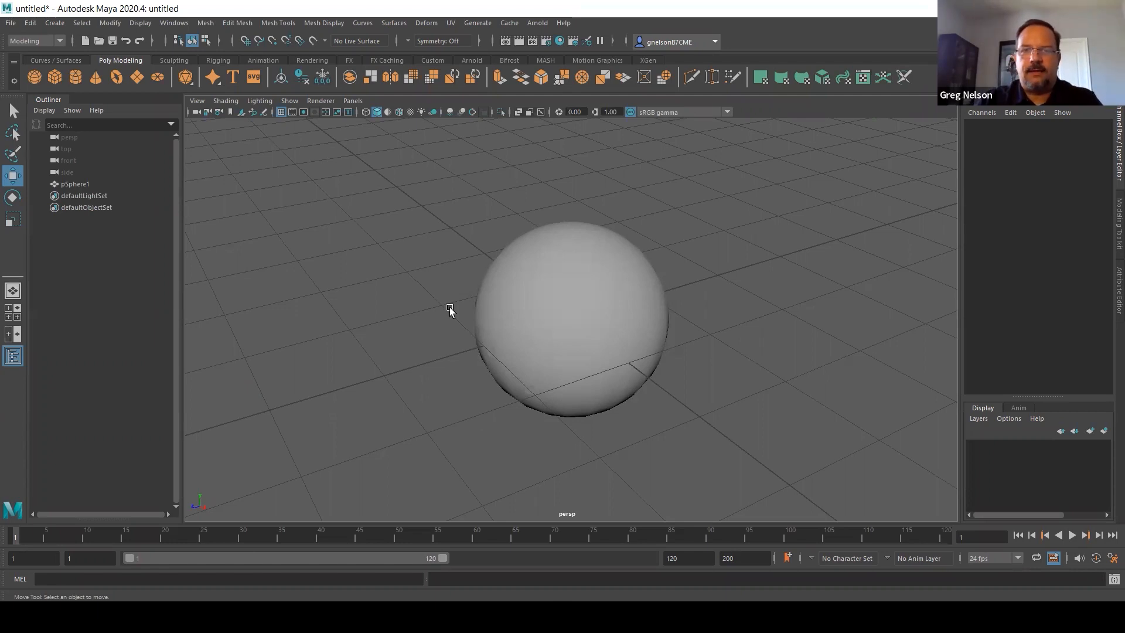
pyautogui.click(564, 318)
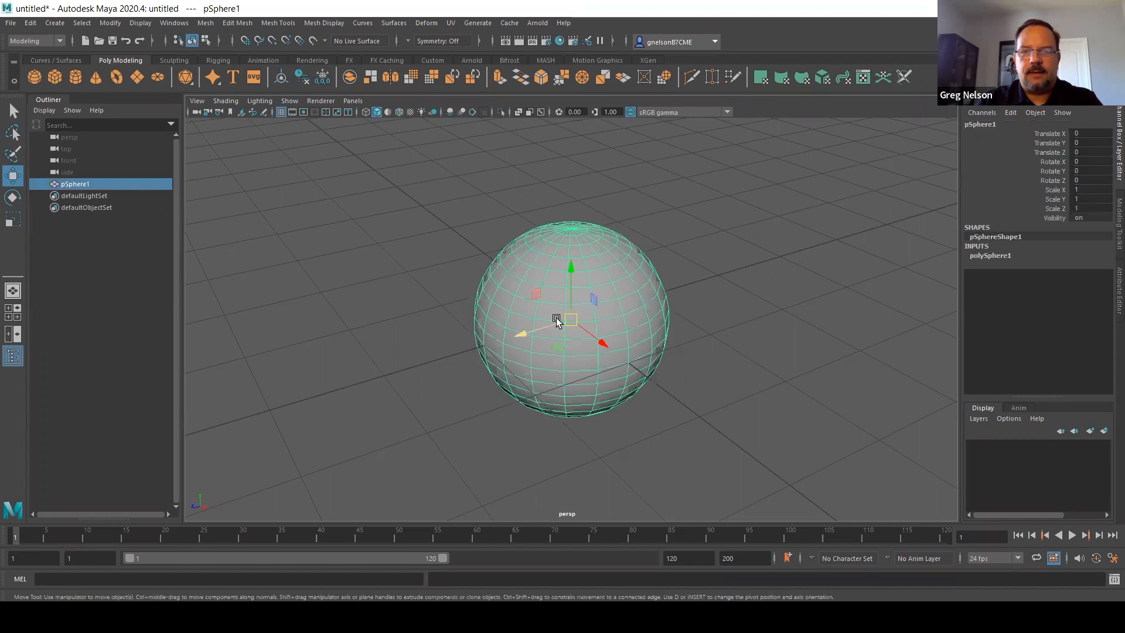
pyautogui.press('e')
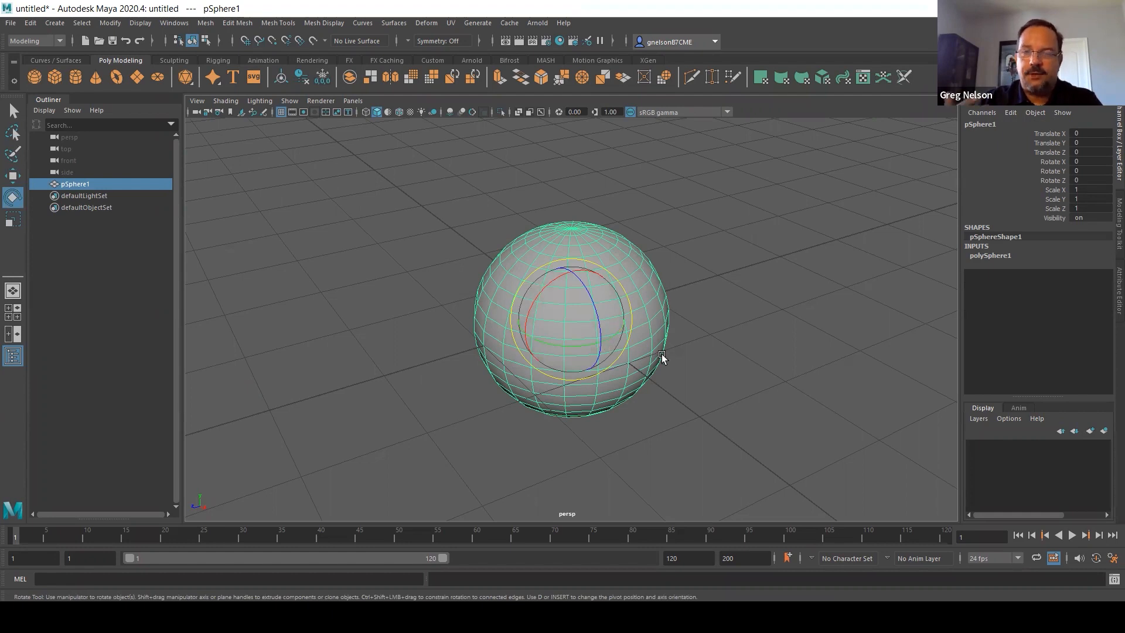
pyautogui.press('r')
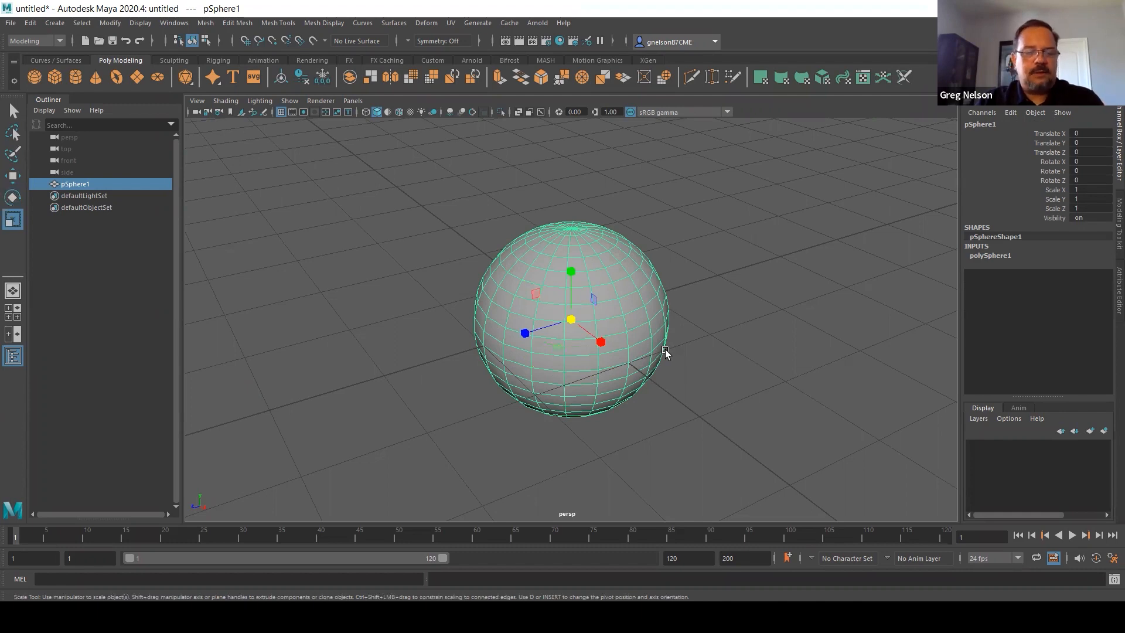
pyautogui.press('w')
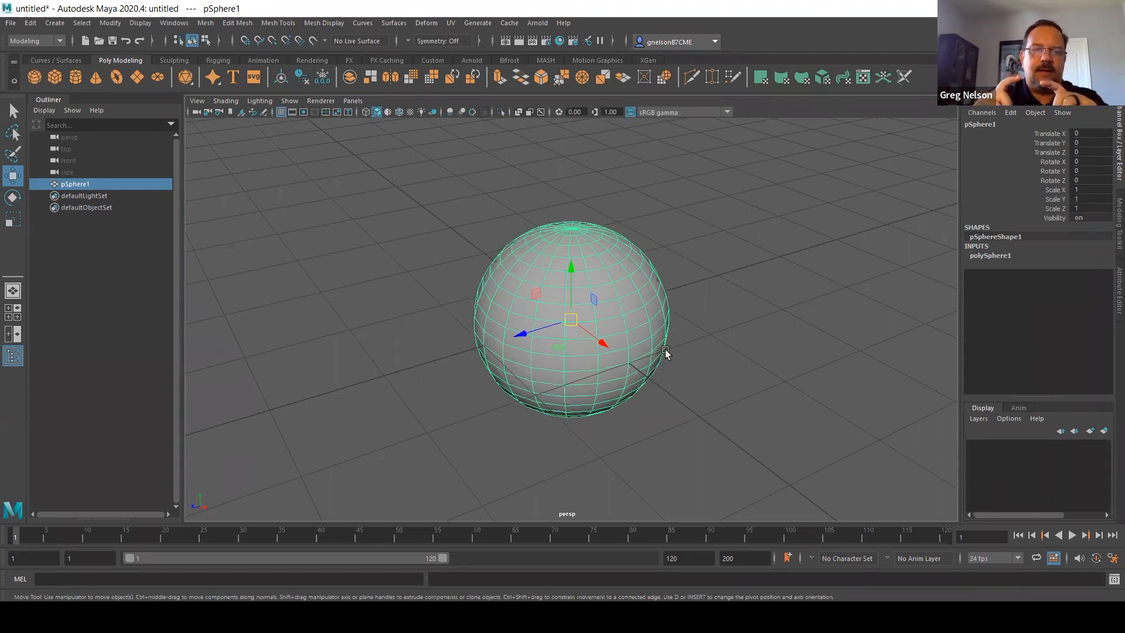
# Enlarge and shrink the Move manipulator repeatedly, leaving its arrows reaching just beyond the sphere
pyautogui.press('+')
pyautogui.press('+')
pyautogui.press('+')
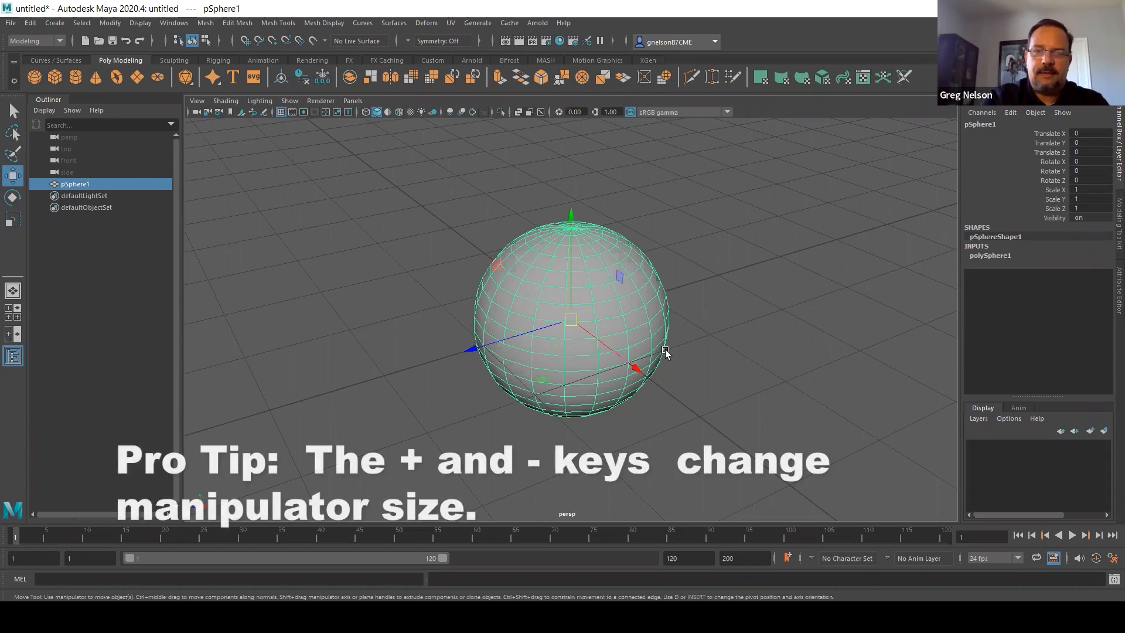
pyautogui.press('-')
pyautogui.press('-')
pyautogui.press('-')
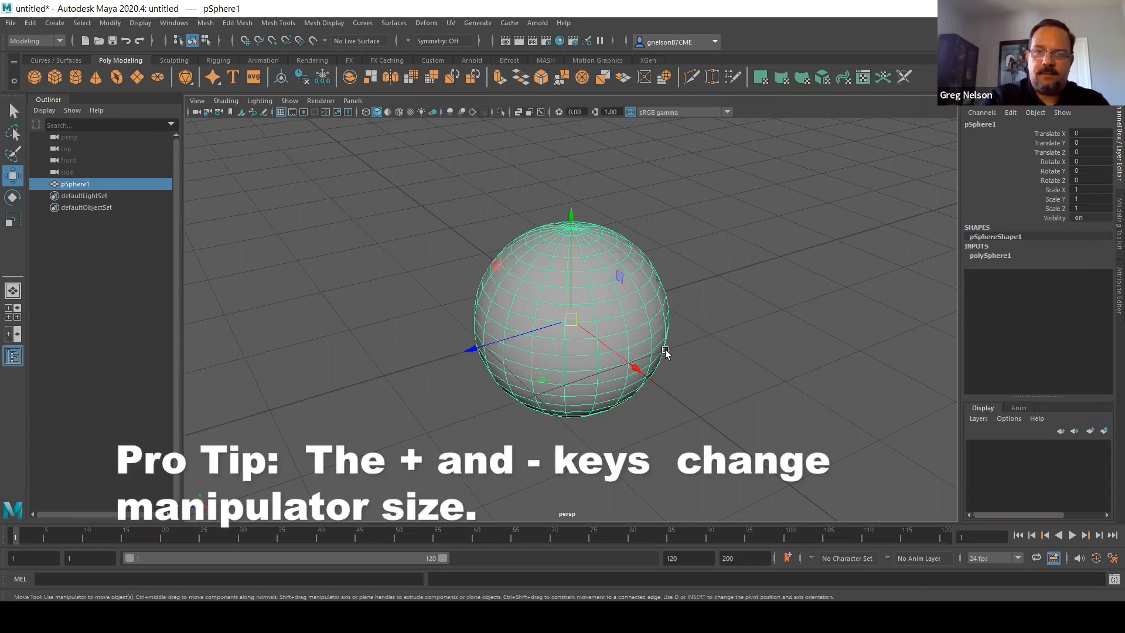
pyautogui.press('+')
pyautogui.press('+')
pyautogui.press('+')
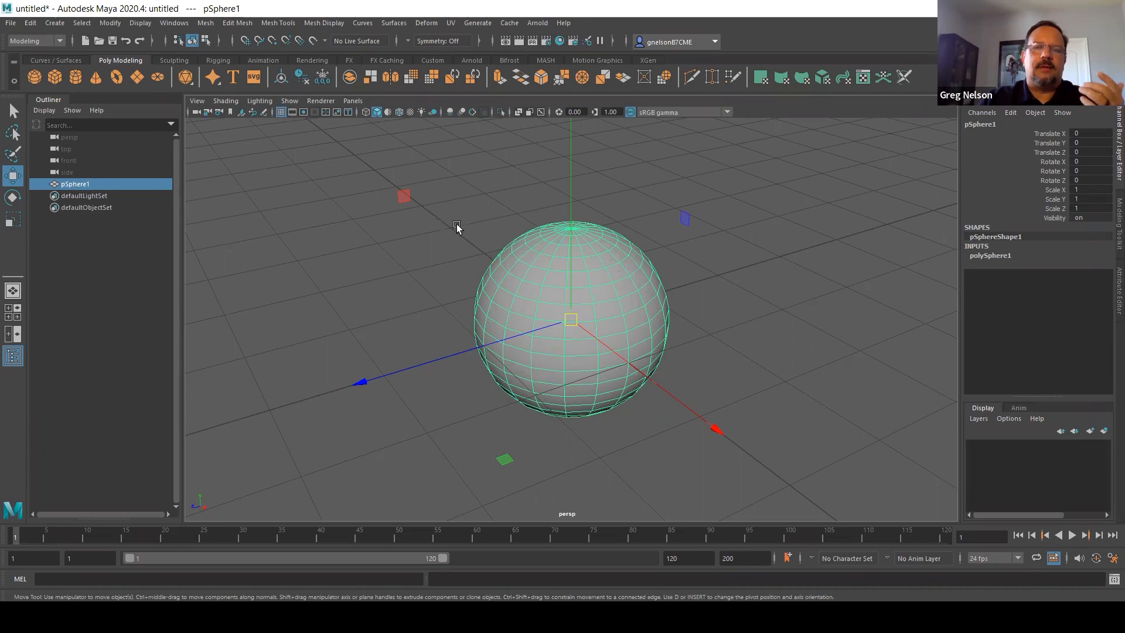
pyautogui.scroll(-1, 494, 246)
pyautogui.scroll(-2, 494, 246)
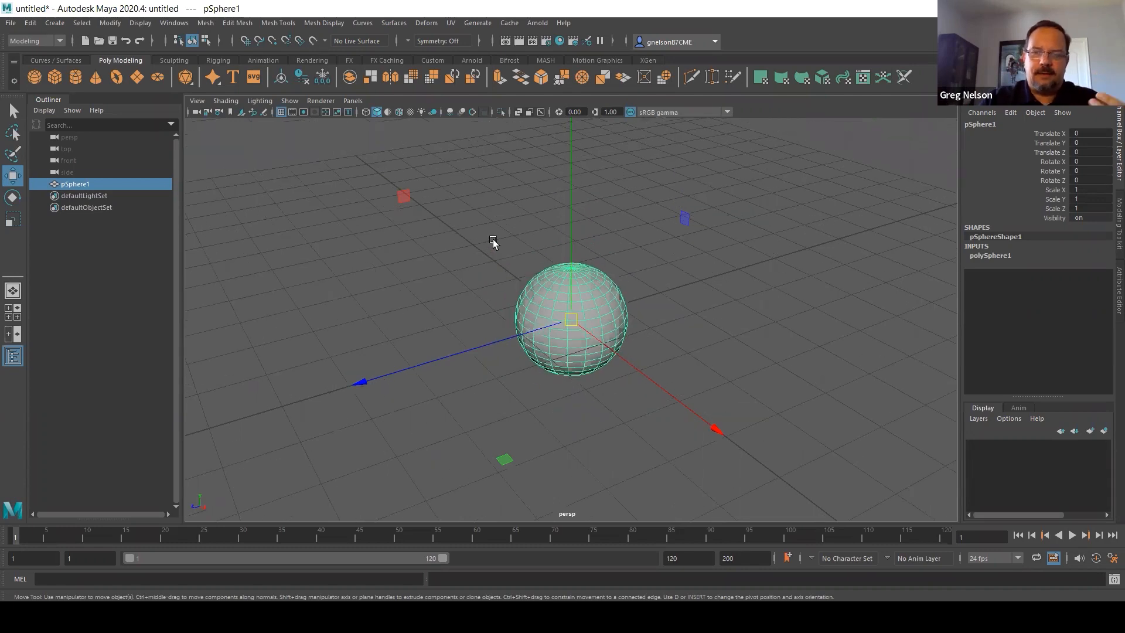
pyautogui.press('-')
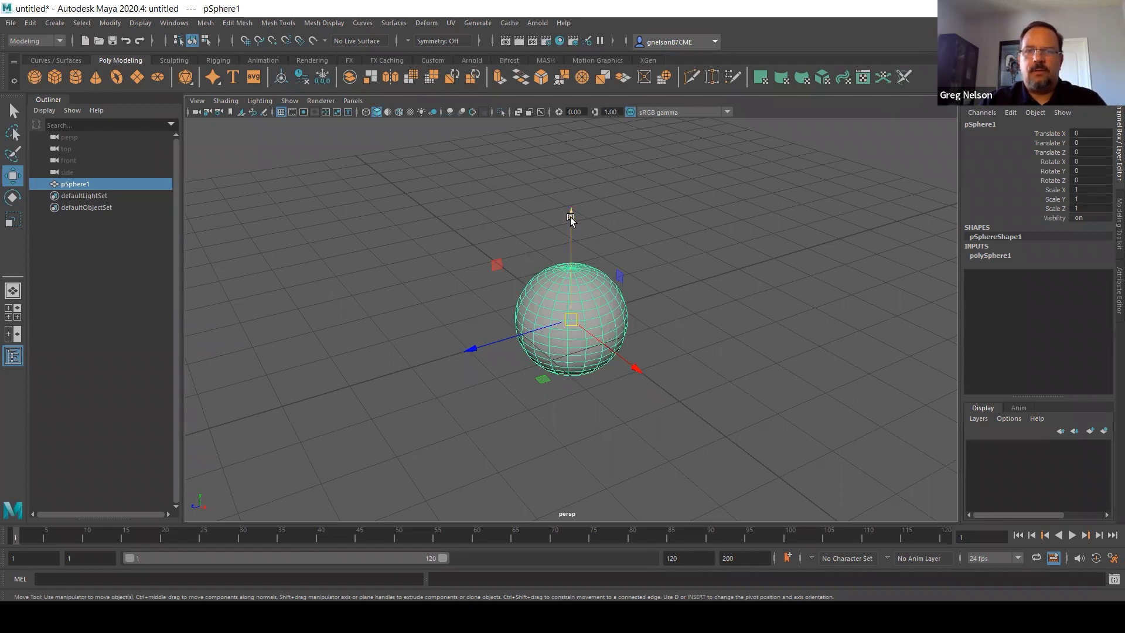
# Move the sphere up to about 0.49 on the Y axis and along the Z axis to about 0.25
pyautogui.moveTo(574, 218); pyautogui.dragTo(545, 194)
pyautogui.moveTo(483, 323); pyautogui.dragTo(562, 327)
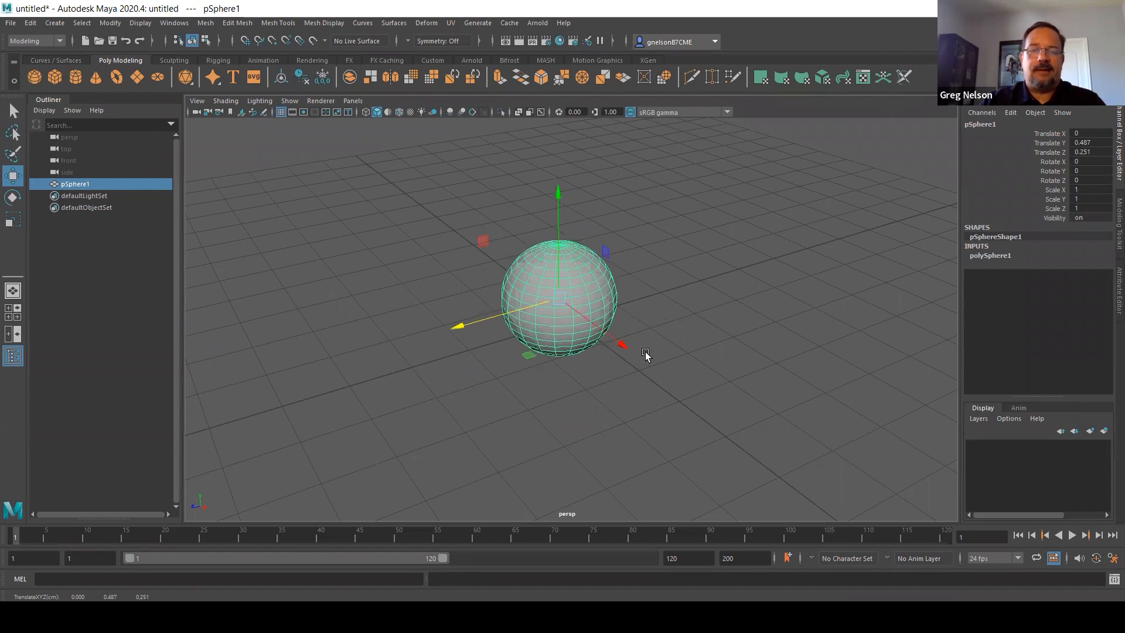
# Move the sphere along the X axis, freely across the view and down the Y axis, to about 1.46, -1.32, 0.96
pyautogui.moveTo(624, 344); pyautogui.dragTo(661, 404)
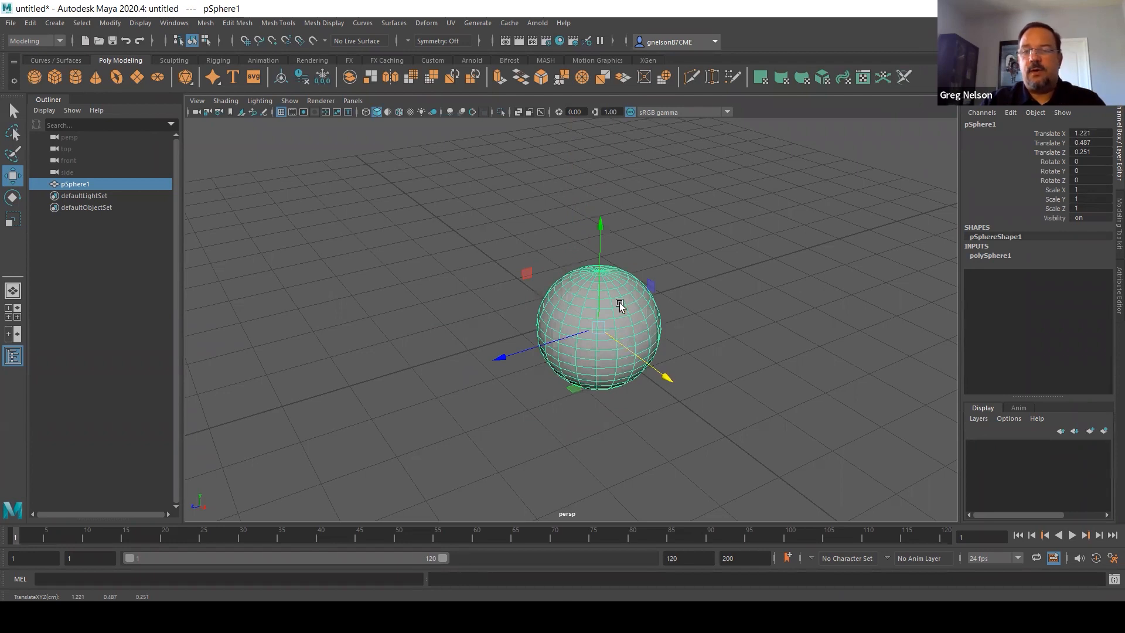
pyautogui.moveTo(594, 331); pyautogui.dragTo(567, 407)
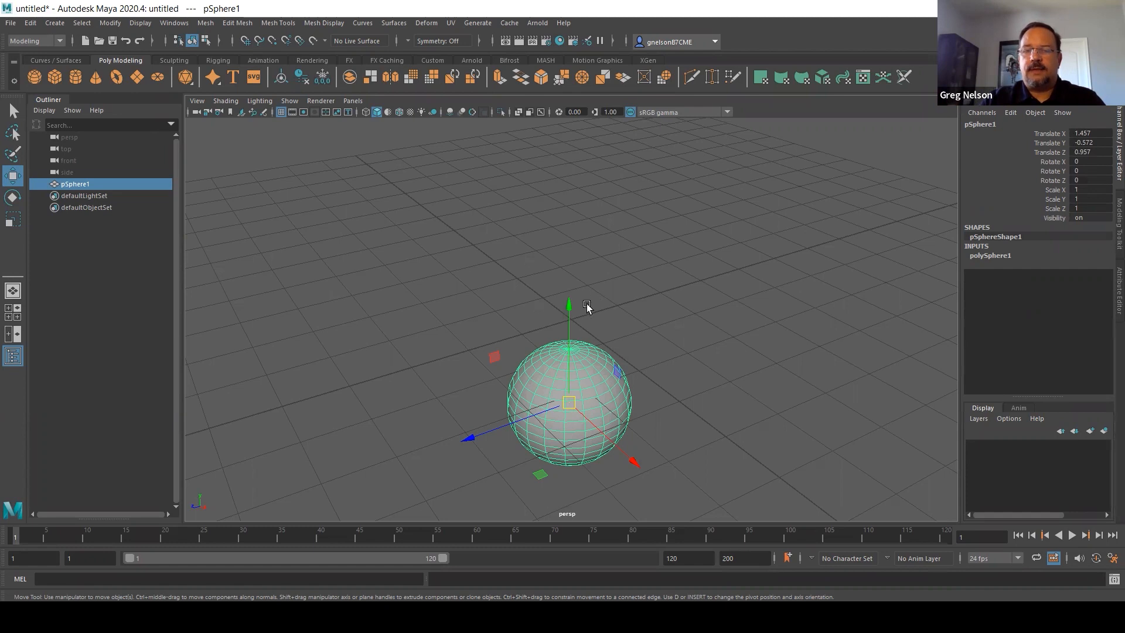
pyautogui.moveTo(569, 309); pyautogui.dragTo(564, 354)
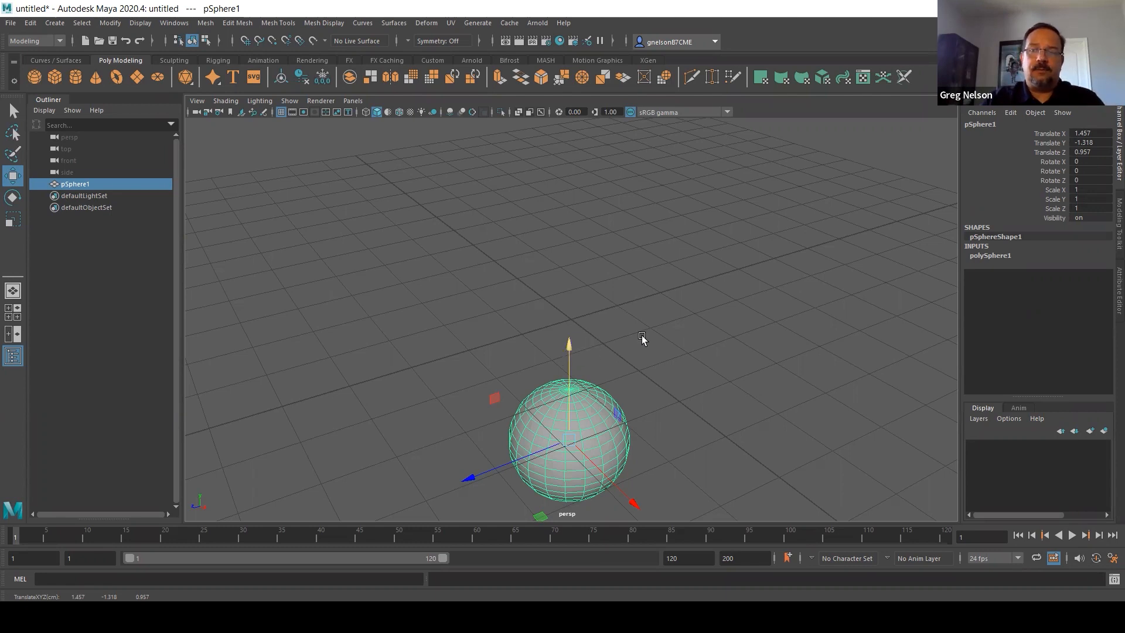
# Return the sphere to the origin by setting its Translate X, Y and Z values to 0
pyautogui.doubleClick(1096, 133)
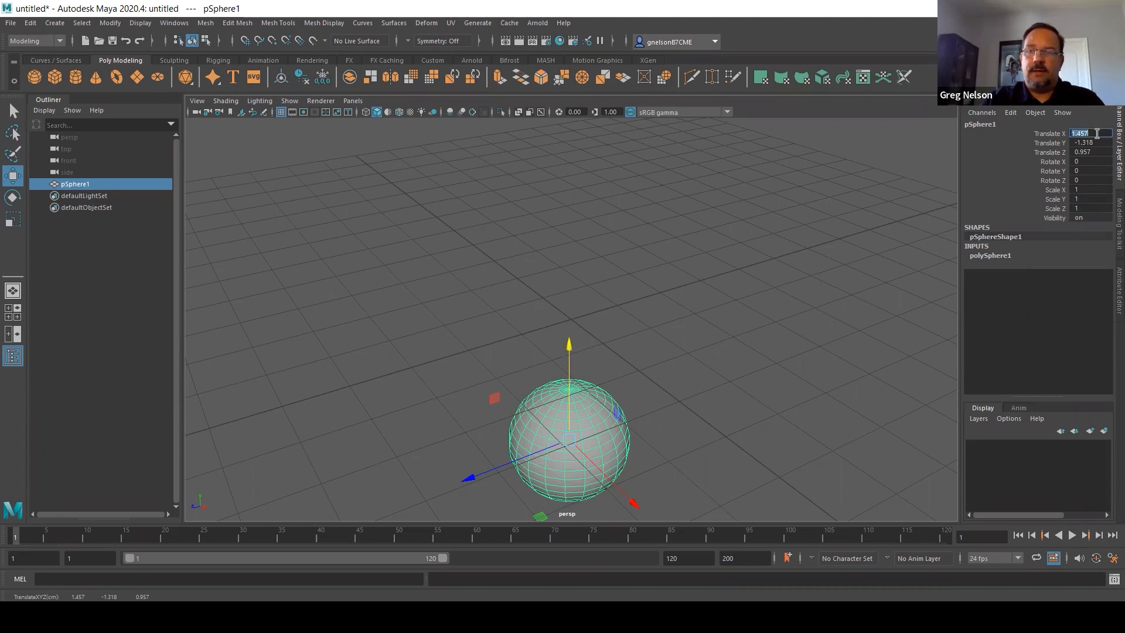
pyautogui.write('0')
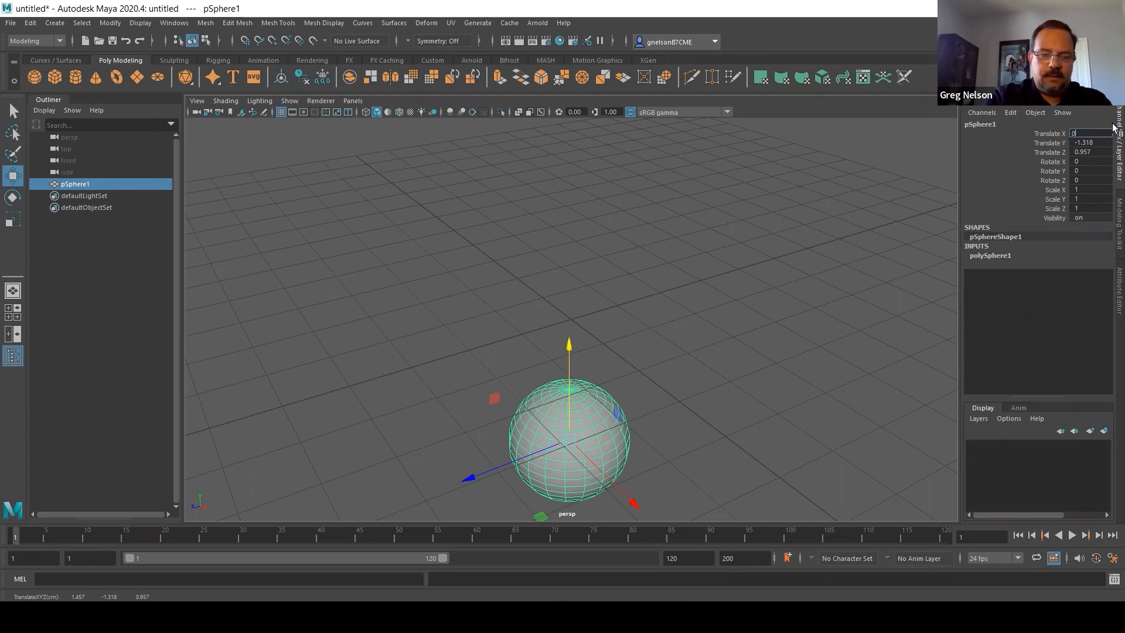
pyautogui.press('Tab')
pyautogui.write('0')
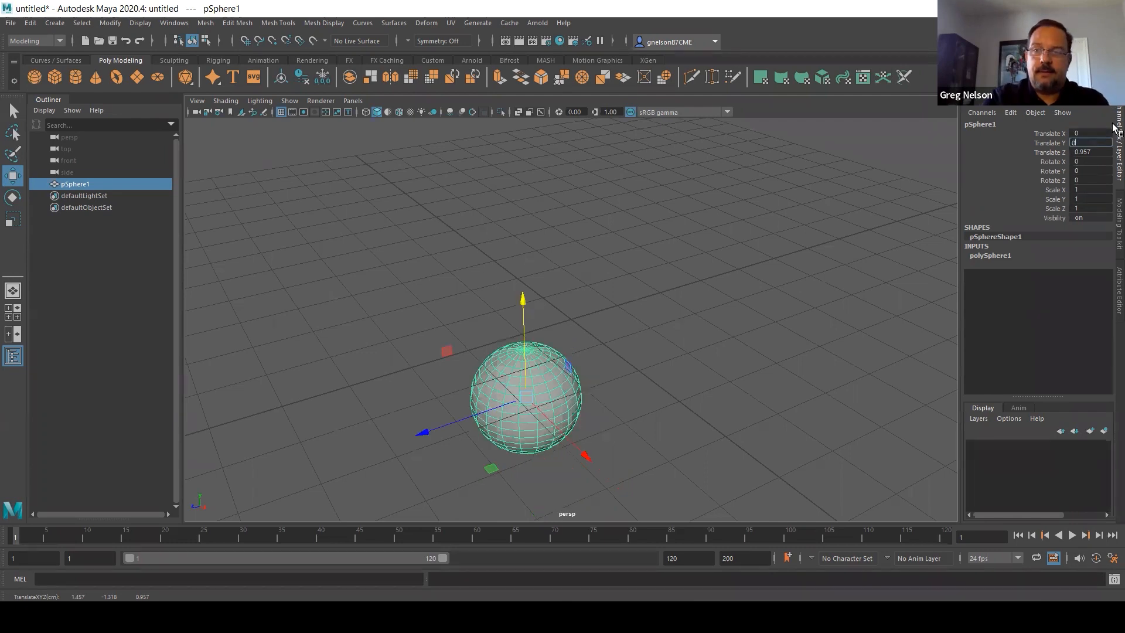
pyautogui.press('Tab')
pyautogui.write('0')
pyautogui.press('Tab')
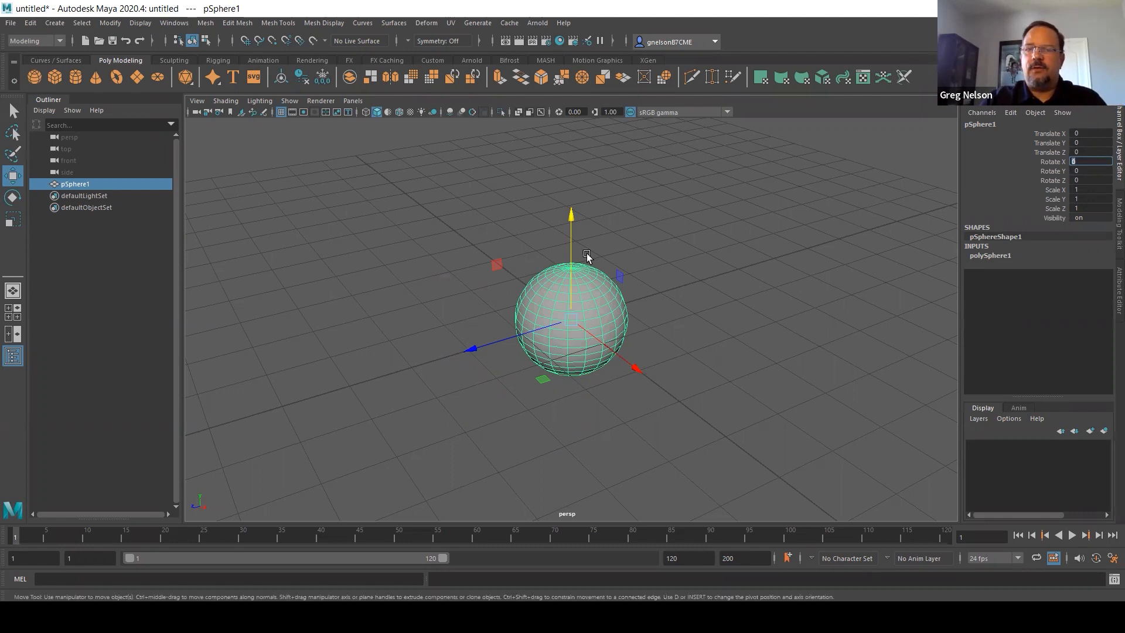
# Raise the sphere along the Y axis and set its Translate Y value to exactly 1
pyautogui.moveTo(574, 219); pyautogui.dragTo(592, 167)
pyautogui.click(1096, 142)
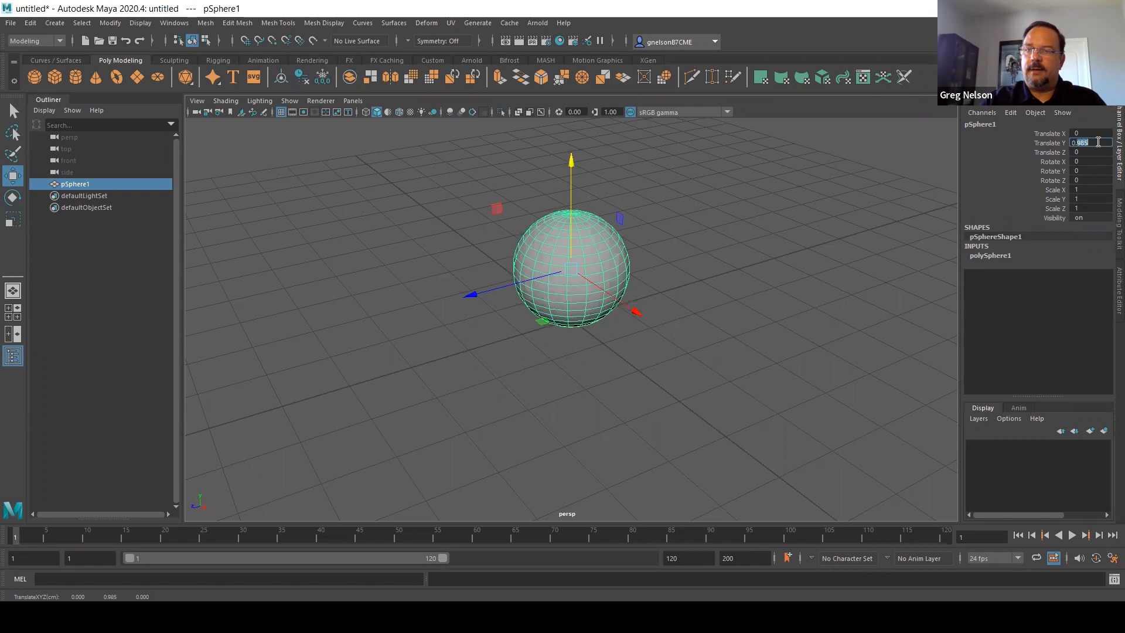
pyautogui.write('1')
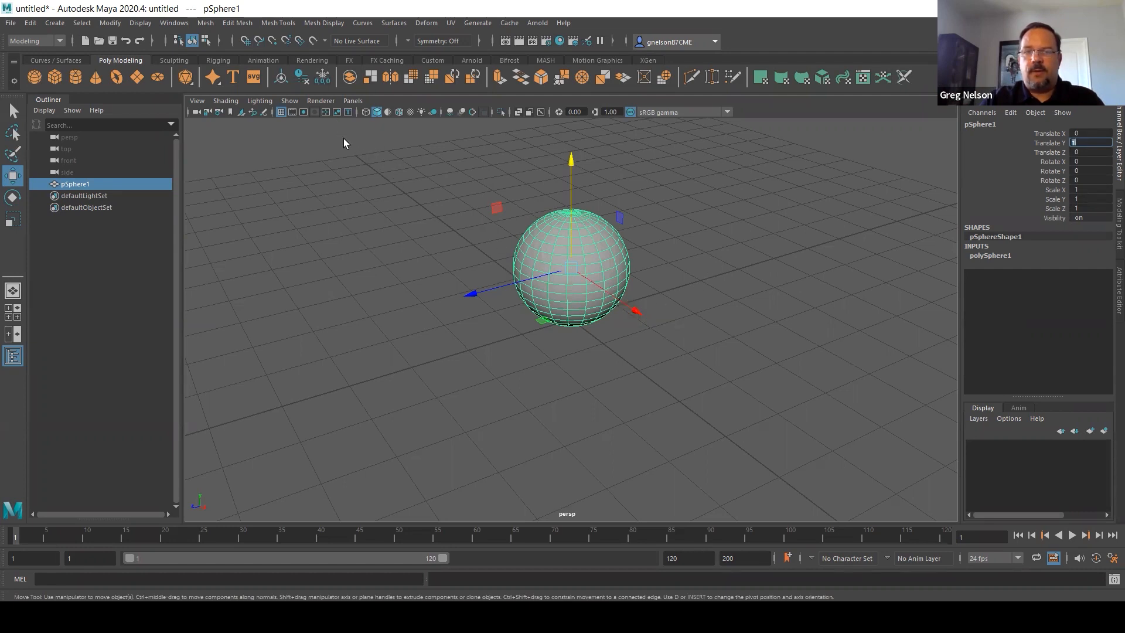
# Slide the sphere back and forth along the X axis, ending at about -1.59, and move it along the Z axis
pyautogui.keyDown('alt'); pyautogui.moveTo(638, 278); pyautogui.dragTo(611, 269); pyautogui.keyUp('alt')
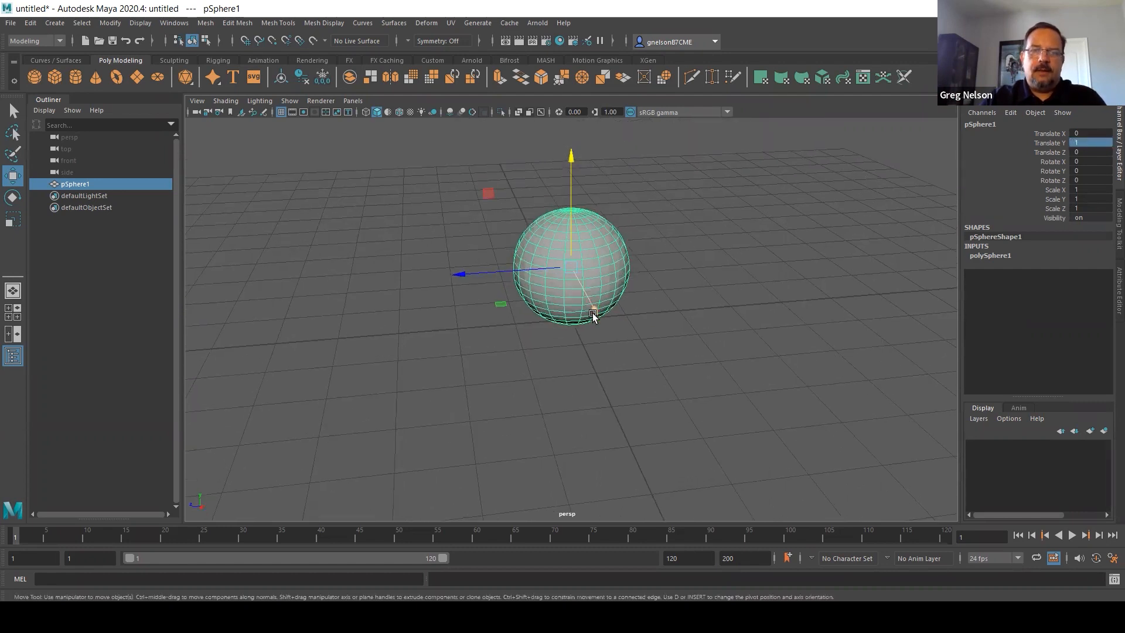
pyautogui.moveTo(593, 315); pyautogui.dragTo(585, 301)
pyautogui.keyDown('alt'); pyautogui.moveTo(606, 358); pyautogui.dragTo(722, 352); pyautogui.keyUp('alt')
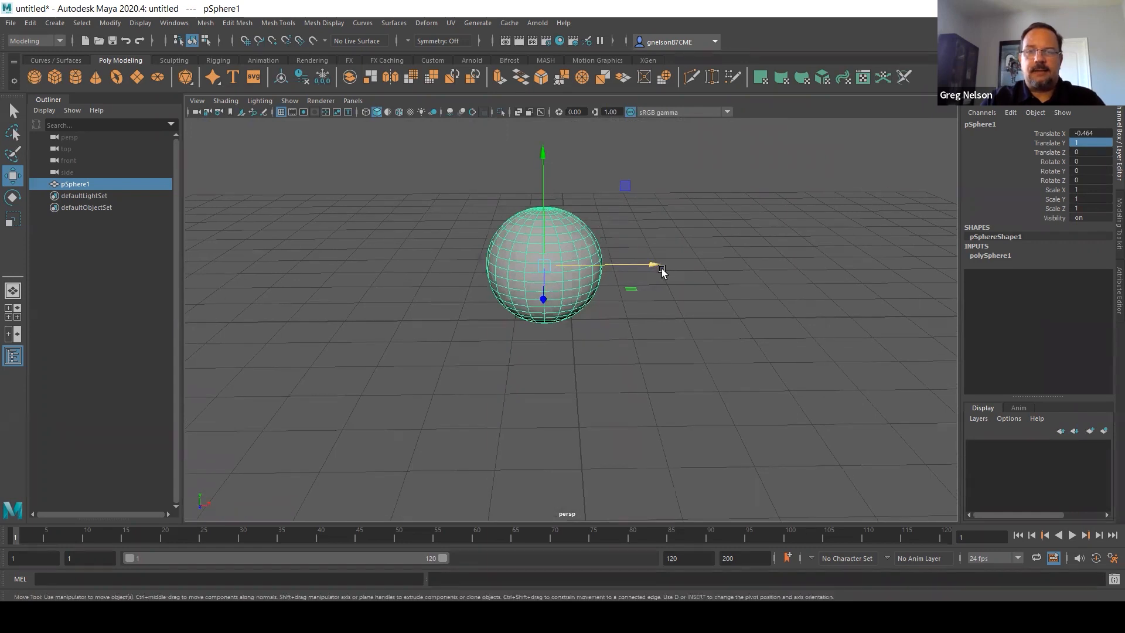
pyautogui.moveTo(658, 268); pyautogui.dragTo(818, 291)
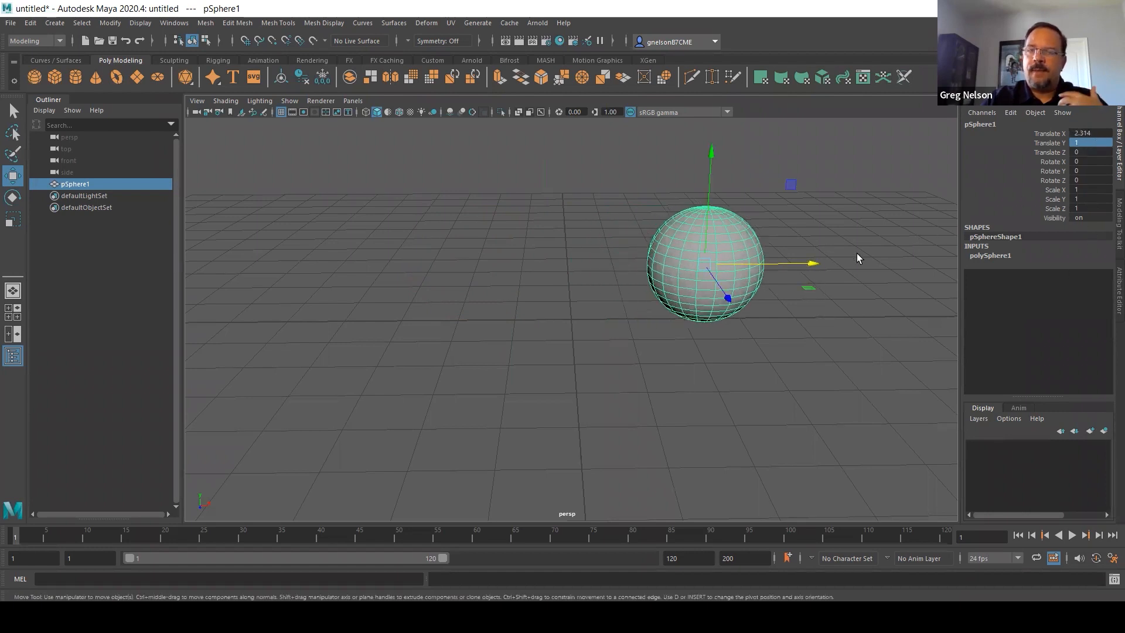
pyautogui.moveTo(812, 262); pyautogui.dragTo(588, 275)
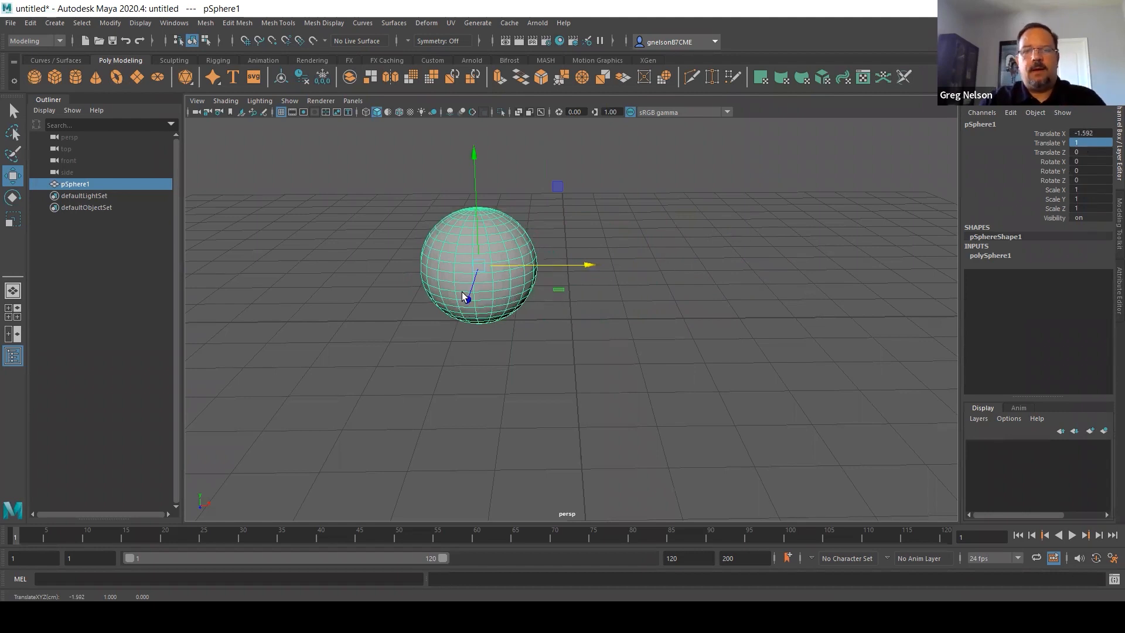
pyautogui.moveTo(466, 298); pyautogui.dragTo(423, 383)
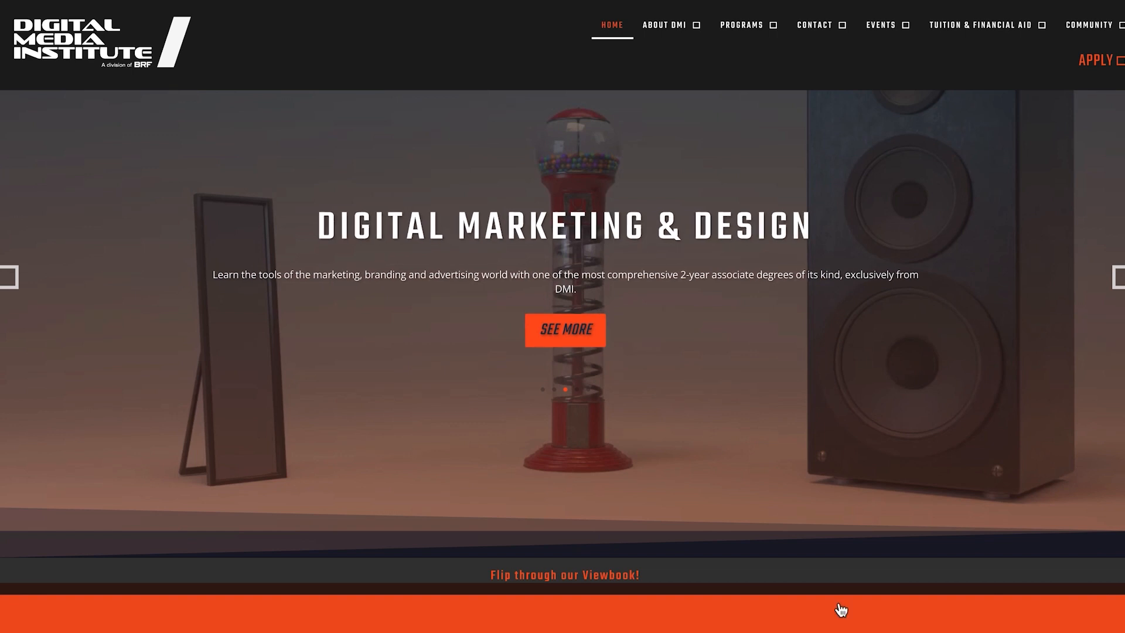
# On the Digital Media Institute website, advance the home page slideshow and open the Digital Animation & VFX program from the programs section
pyautogui.click(1120, 274)
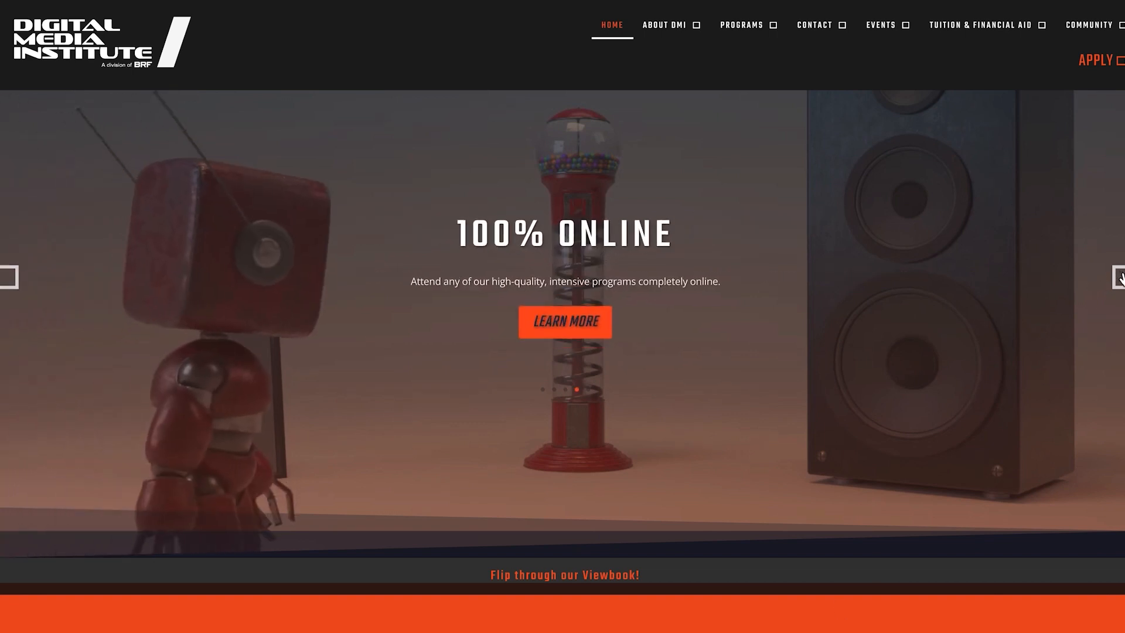
pyautogui.scroll(-2, 893, 318)
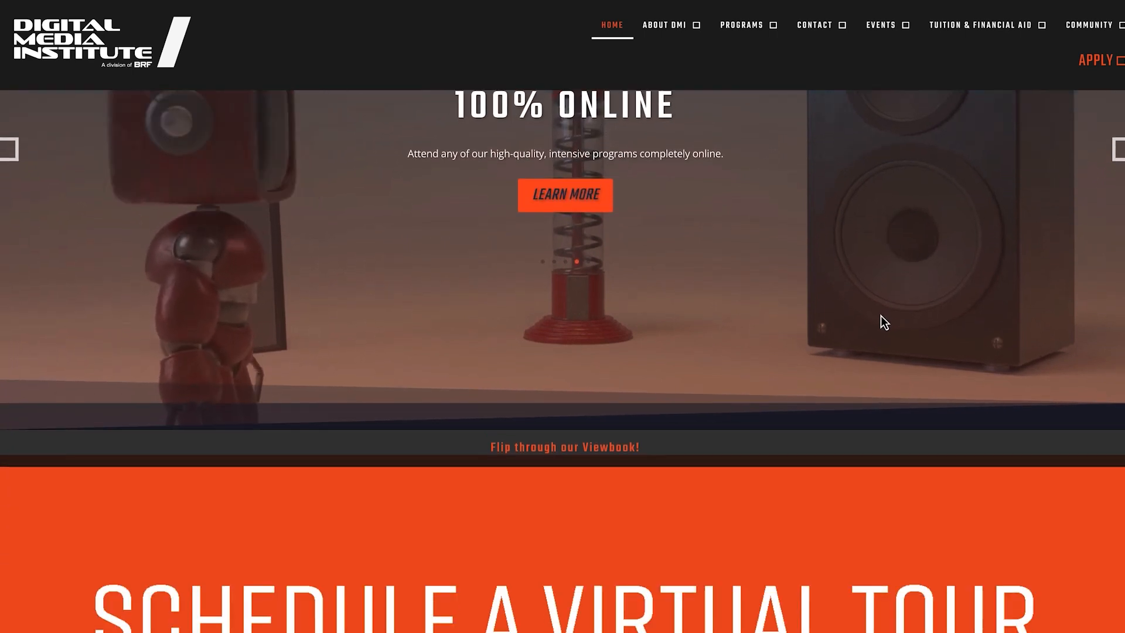
pyautogui.scroll(-6, 880, 321)
pyautogui.scroll(-2, 843, 328)
pyautogui.scroll(-4, 706, 344)
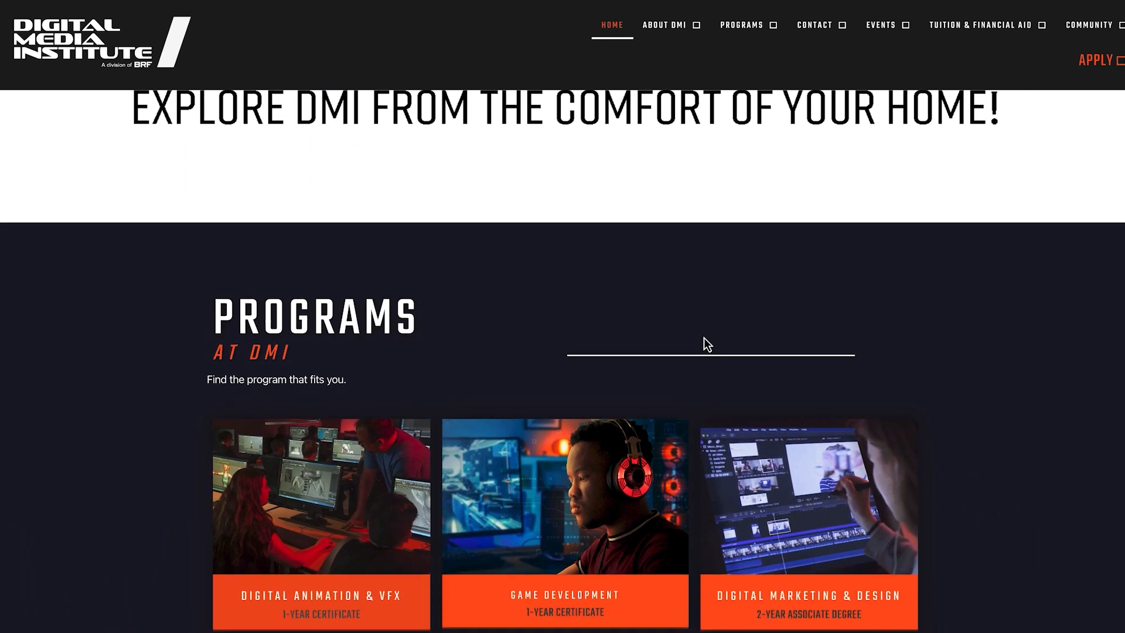
pyautogui.scroll(-2, 583, 384)
pyautogui.click(577, 396)
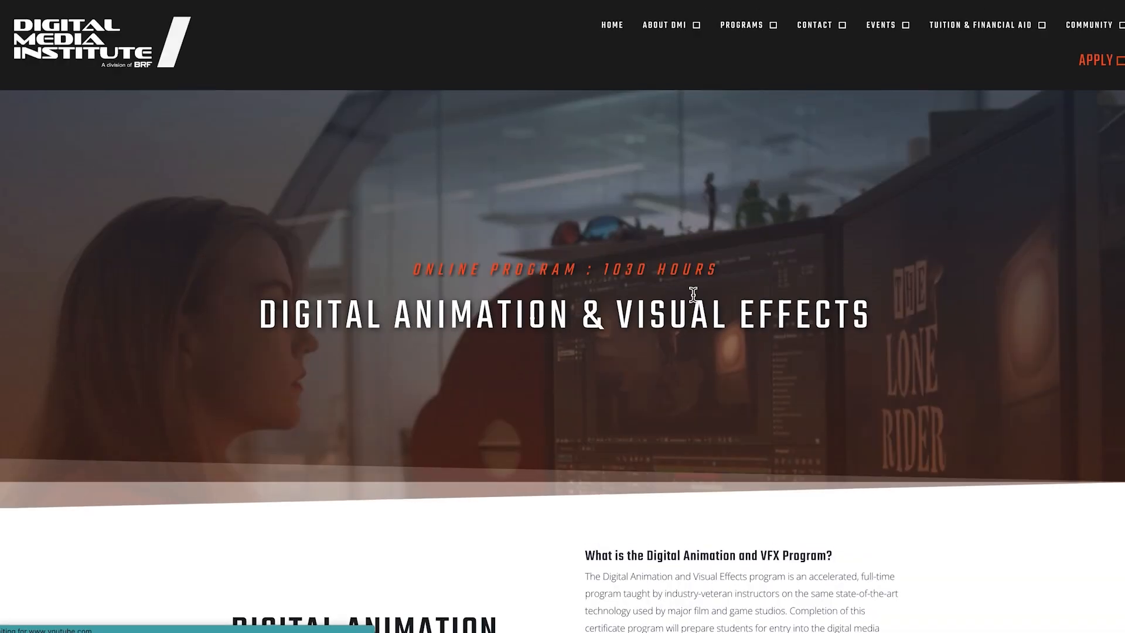
# Look through the Digital Animation & Visual Effects program page, from its description down past the testimonials
pyautogui.scroll(-2, 914, 402)
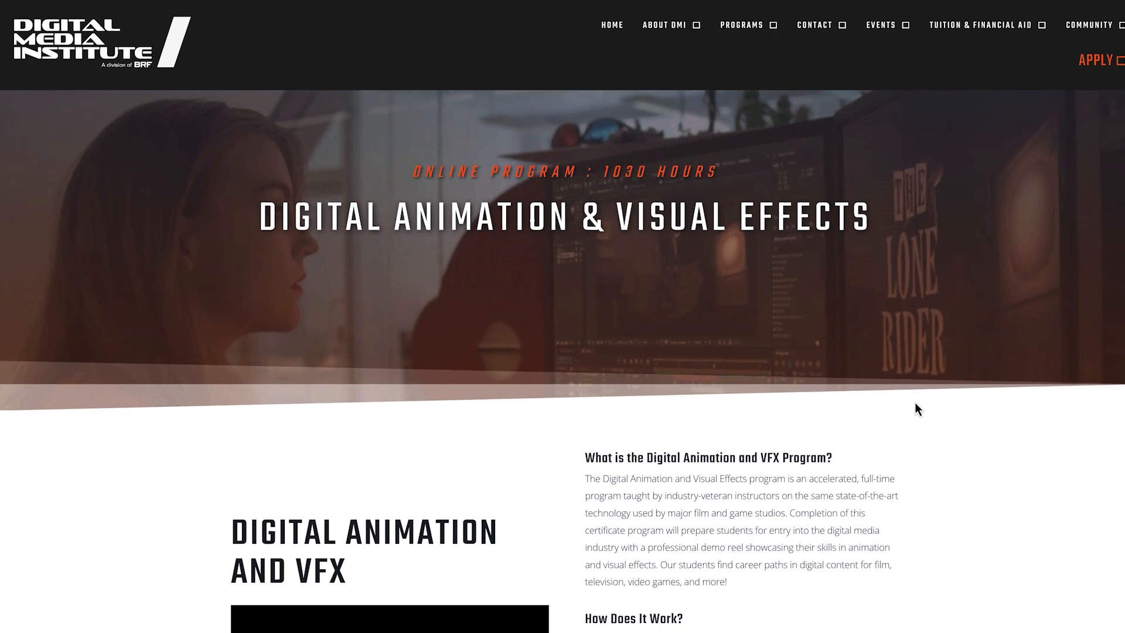
pyautogui.scroll(-15, 927, 399)
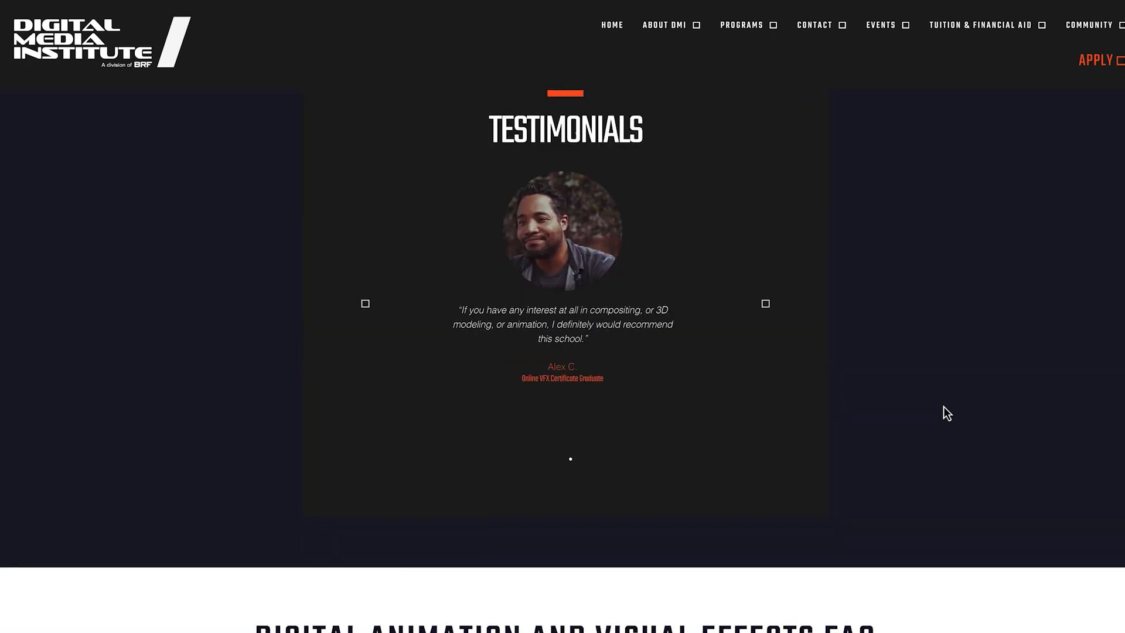
pyautogui.scroll(-6, 943, 410)
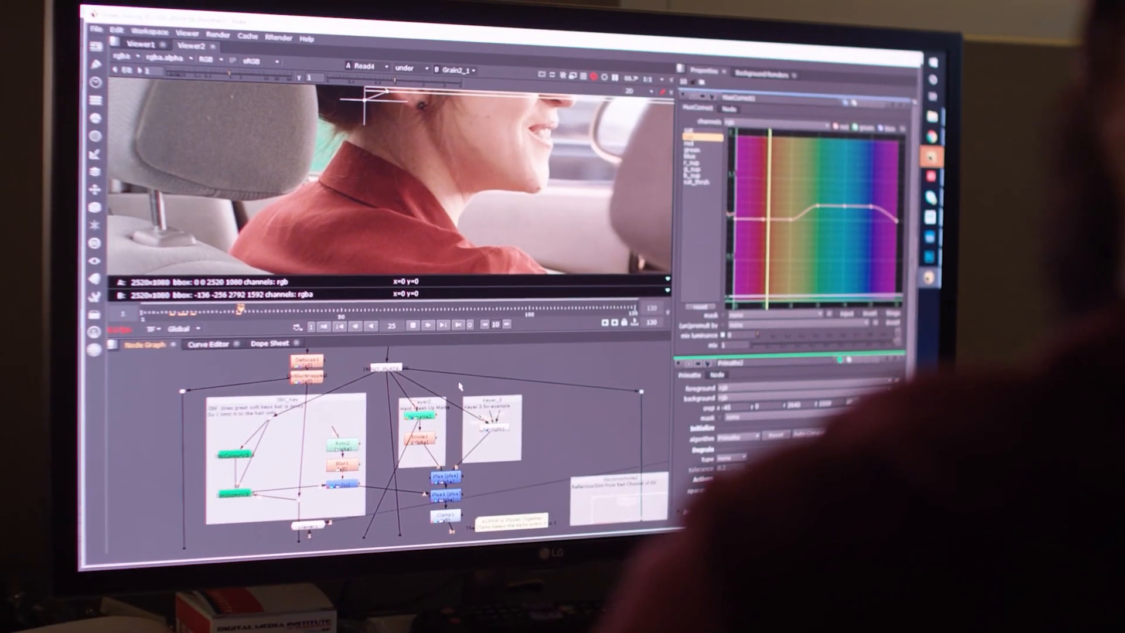